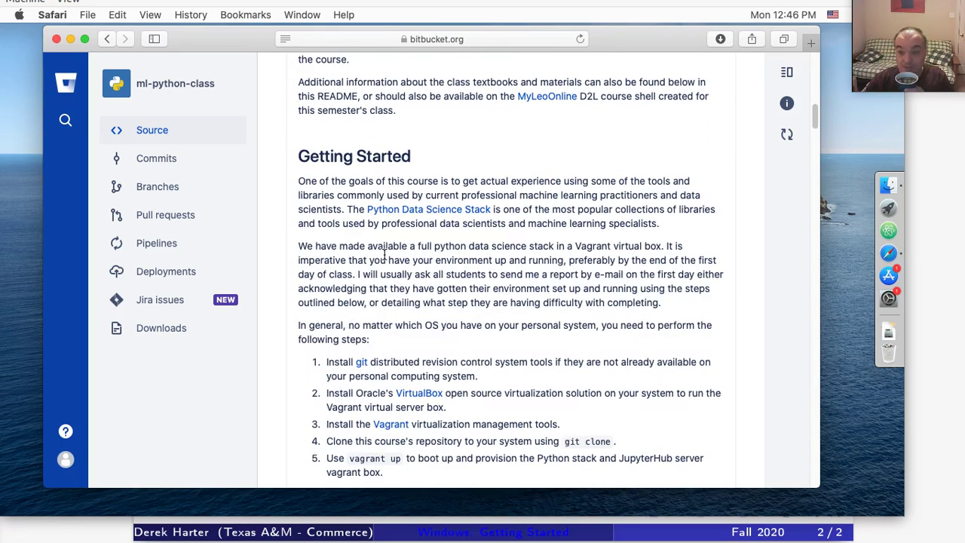
# Read the README's Getting Started steps through to the git client installation instructions.
pyautogui.scroll(-3, 377, 271)
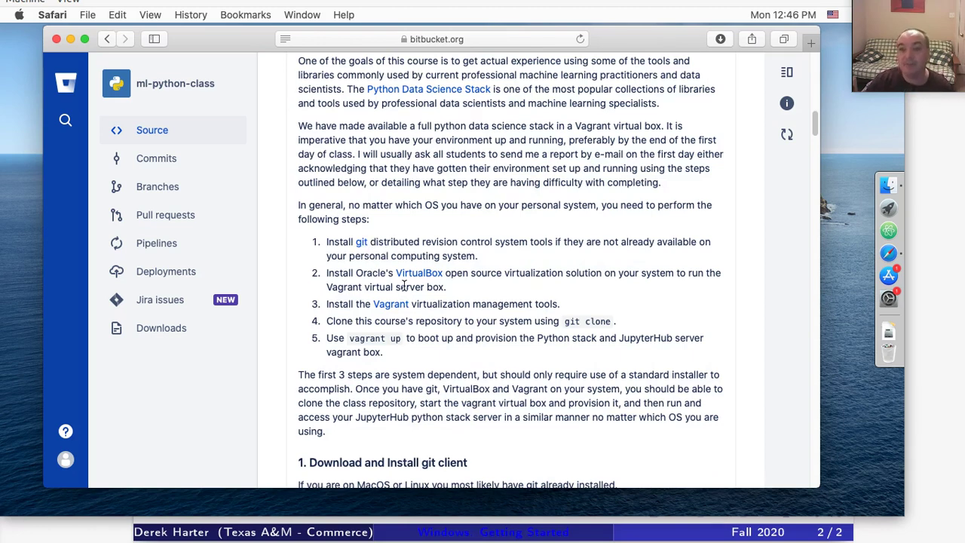
pyautogui.scroll(-1, 409, 285)
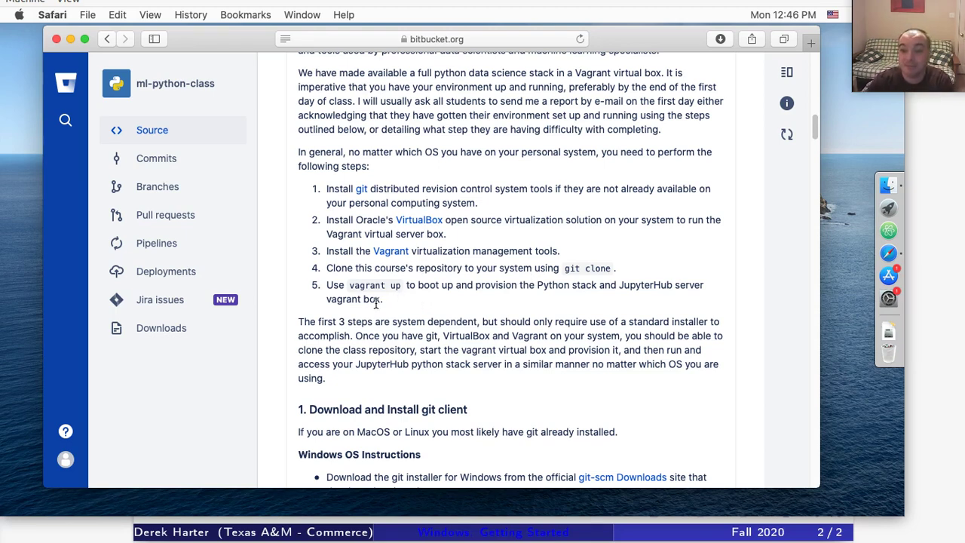
pyautogui.scroll(-1, 374, 304)
pyautogui.scroll(-4, 374, 303)
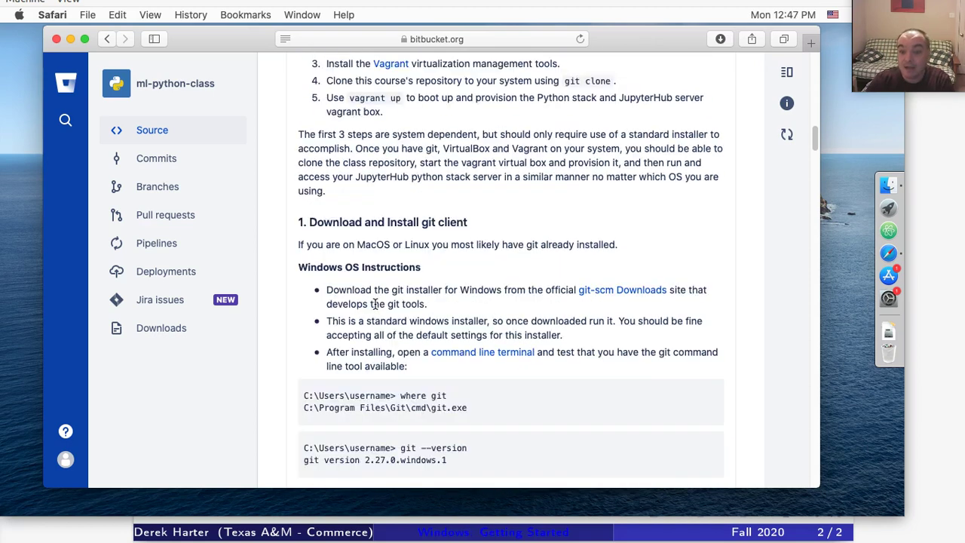
pyautogui.scroll(-1, 375, 307)
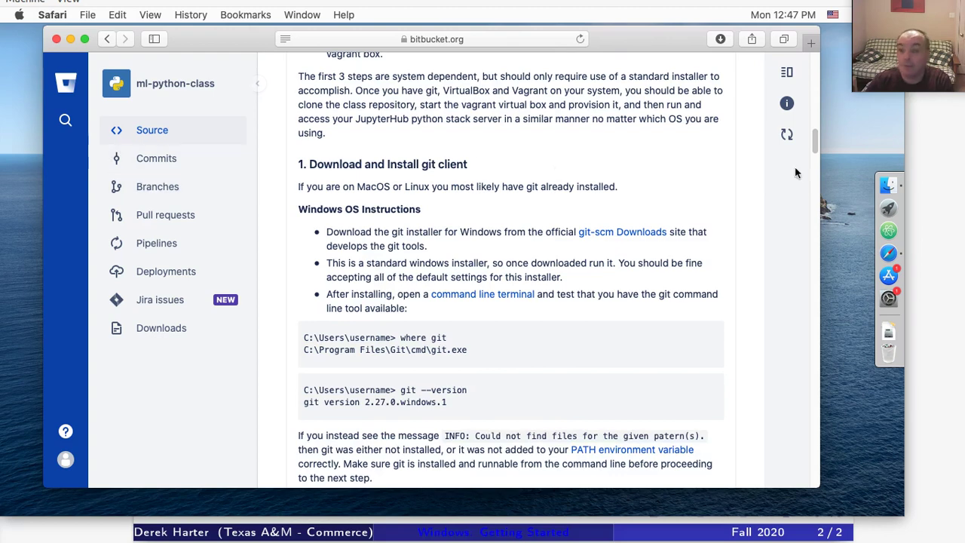
# Switch to Finder, locate Terminal under Utilities in the Applications folder, and add it to the Dock.
pyautogui.click(886, 185)
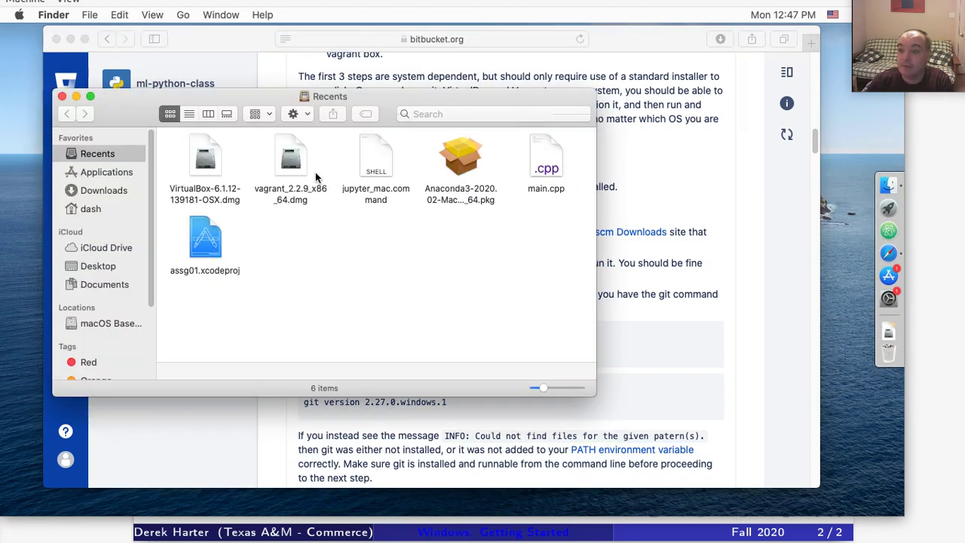
pyautogui.moveTo(260, 103); pyautogui.dragTo(213, 78)
pyautogui.click(54, 148)
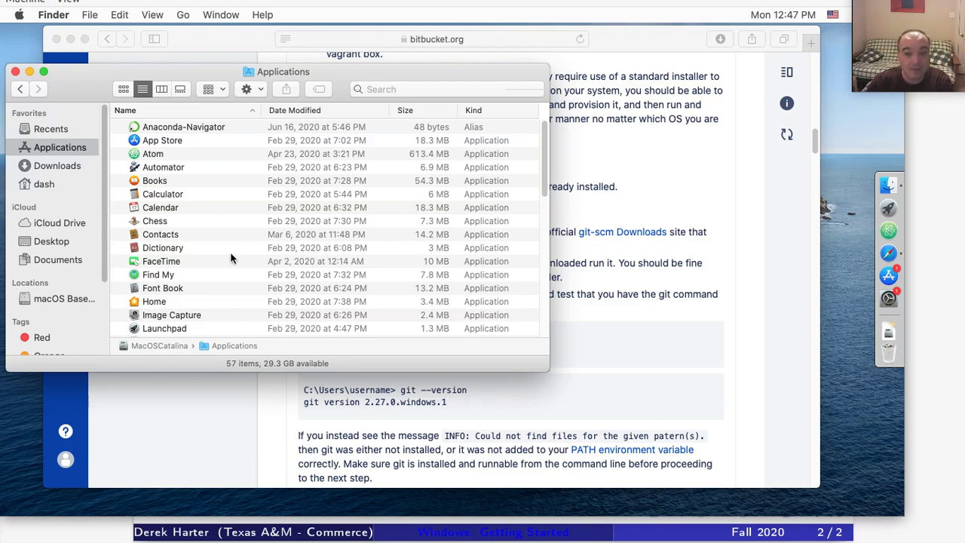
pyautogui.scroll(-2, 231, 257)
pyautogui.scroll(-2, 231, 258)
pyautogui.scroll(-2, 183, 215)
pyautogui.scroll(-10, 183, 208)
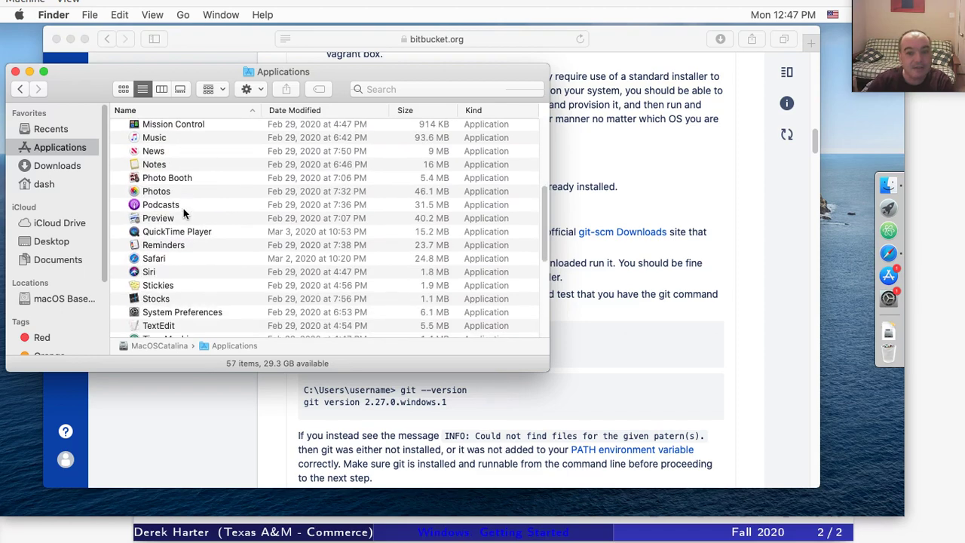
pyautogui.scroll(-5, 183, 209)
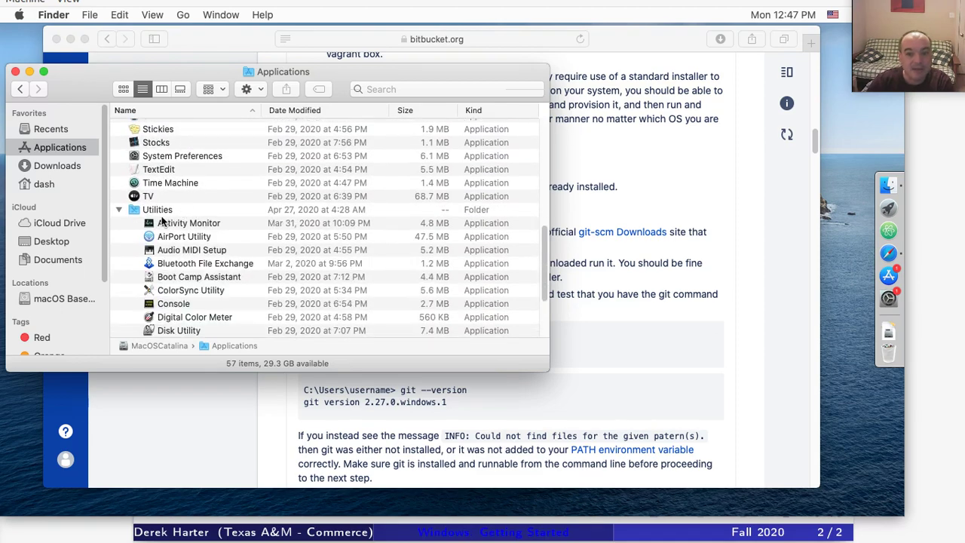
pyautogui.scroll(-2, 178, 243)
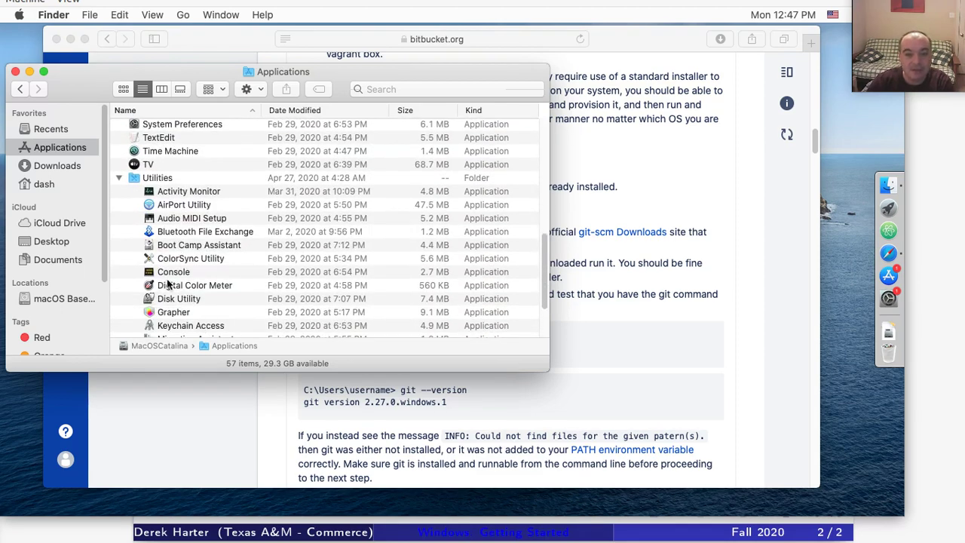
pyautogui.scroll(-4, 186, 220)
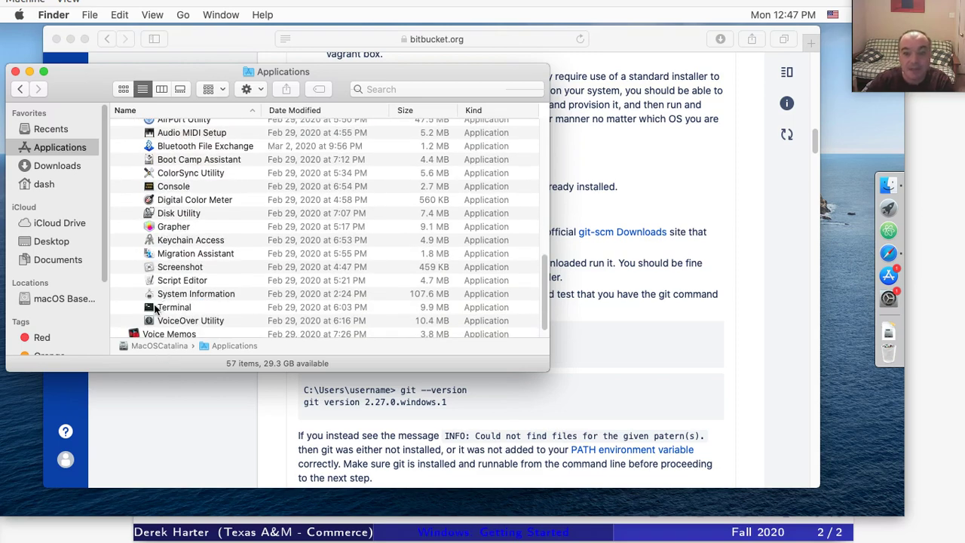
pyautogui.moveTo(148, 309); pyautogui.dragTo(890, 218)
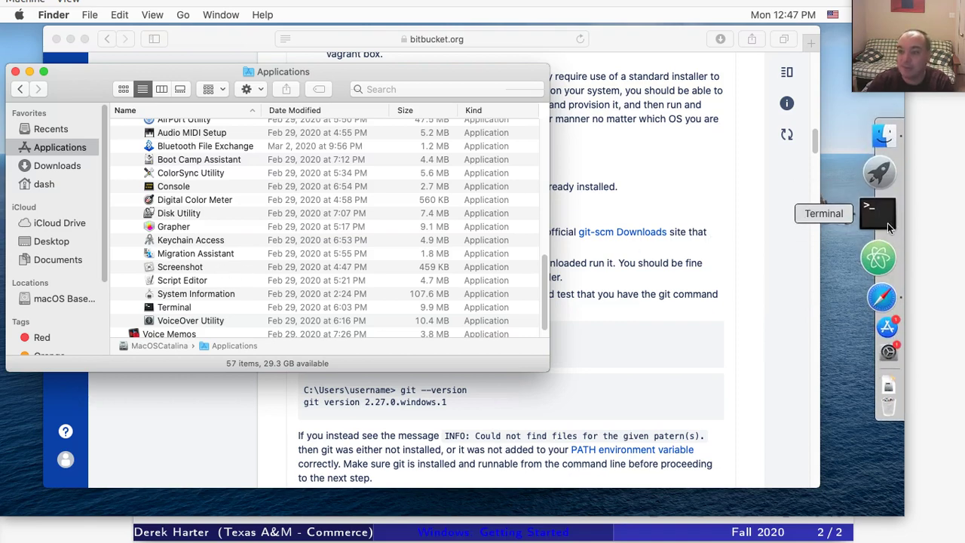
# Launch Terminal and enlarge its window to 95×31.
pyautogui.click(888, 226)
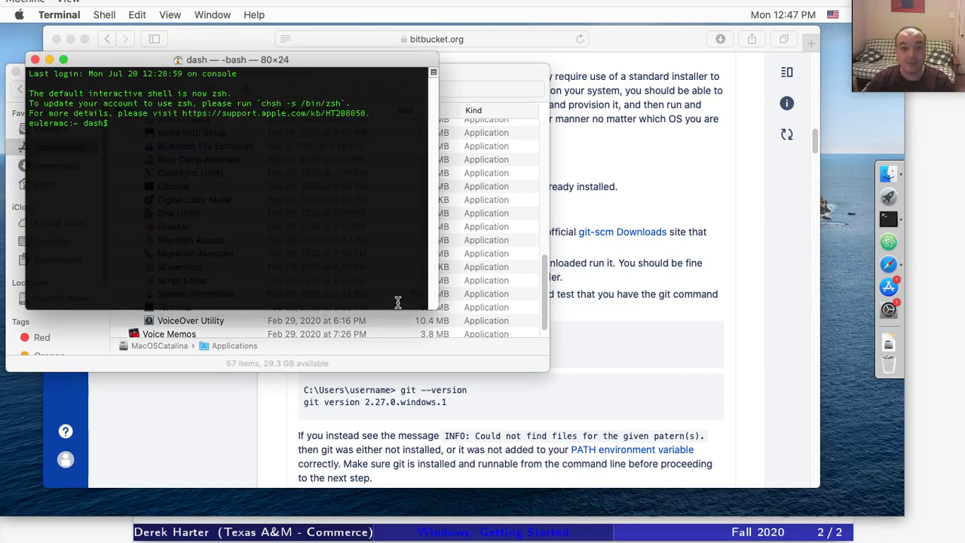
pyautogui.moveTo(431, 309); pyautogui.dragTo(512, 378)
pyautogui.press('Return')
pyautogui.press('Return')
pyautogui.press('Return')
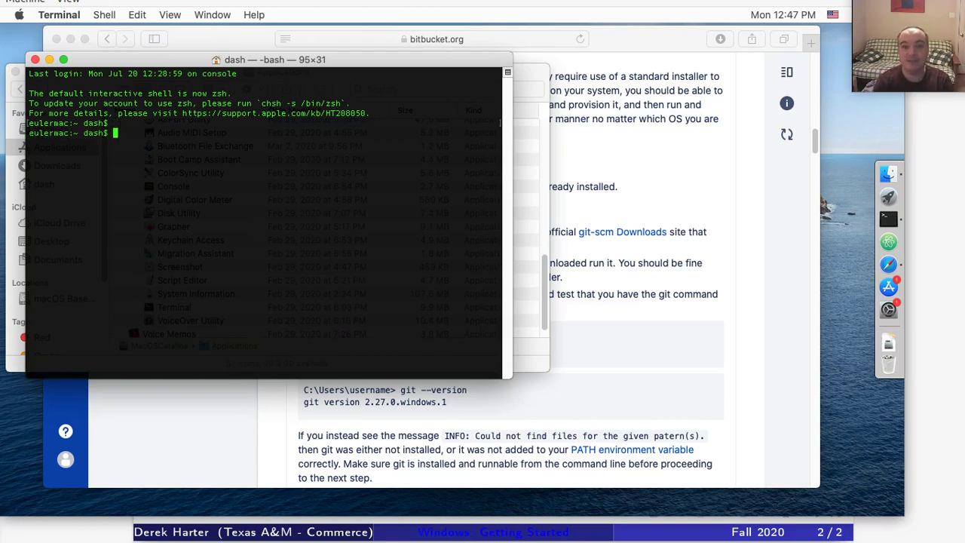
# Check the git installation by running which git and git --version.
pyautogui.write('which git')
pyautogui.press('Return')
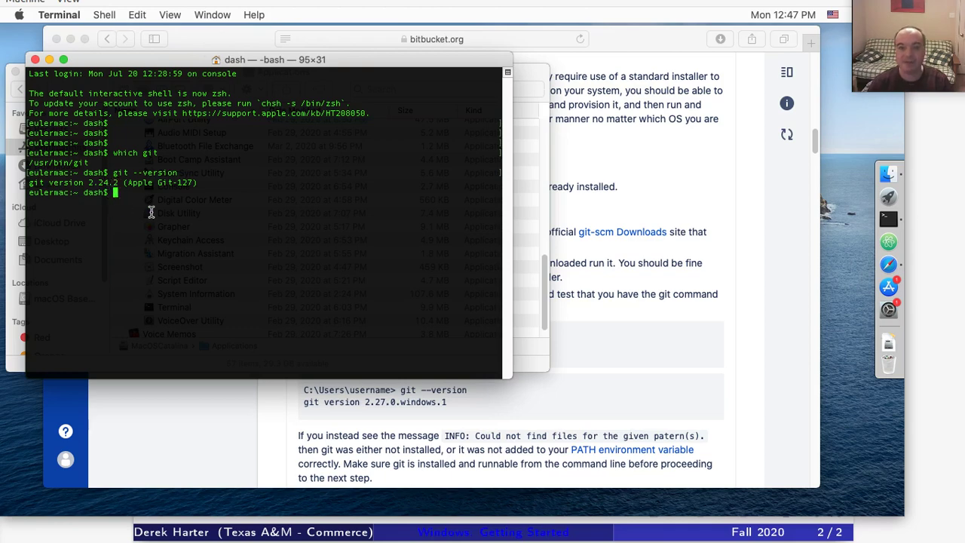
# Switch back to Safari, open the README's git-scm Downloads link in a new tab, and bring that tab forward.
pyautogui.click(643, 26)
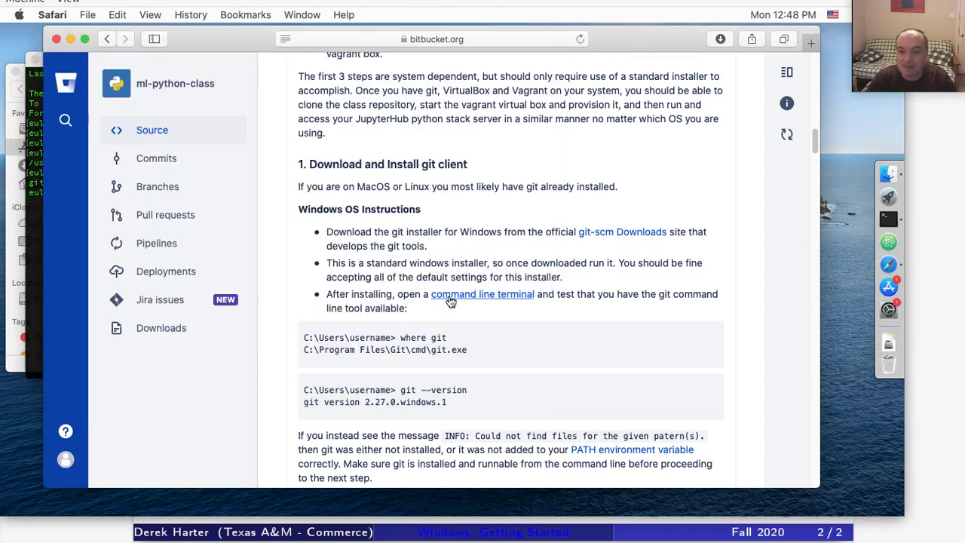
pyautogui.scroll(-5, 487, 356)
pyautogui.scroll(-10, 487, 361)
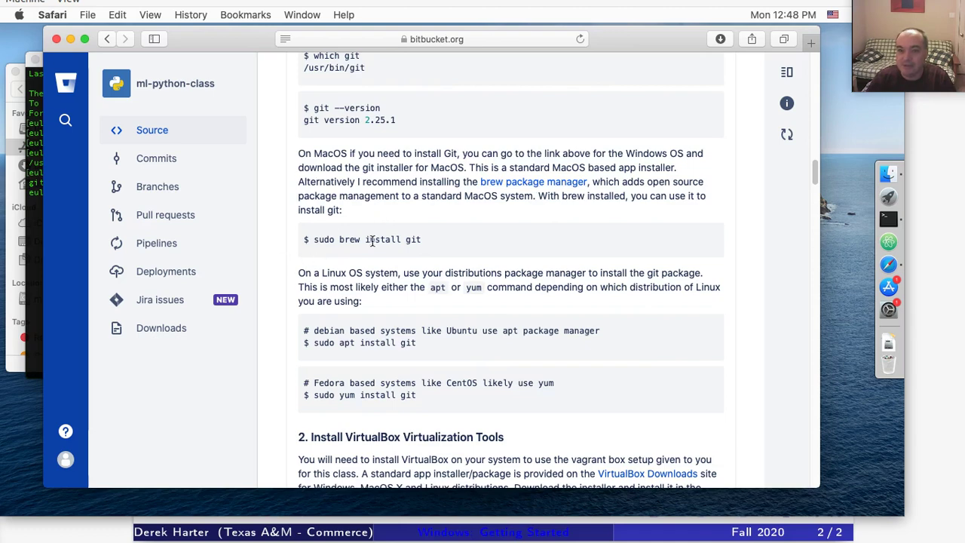
pyautogui.scroll(10, 369, 242)
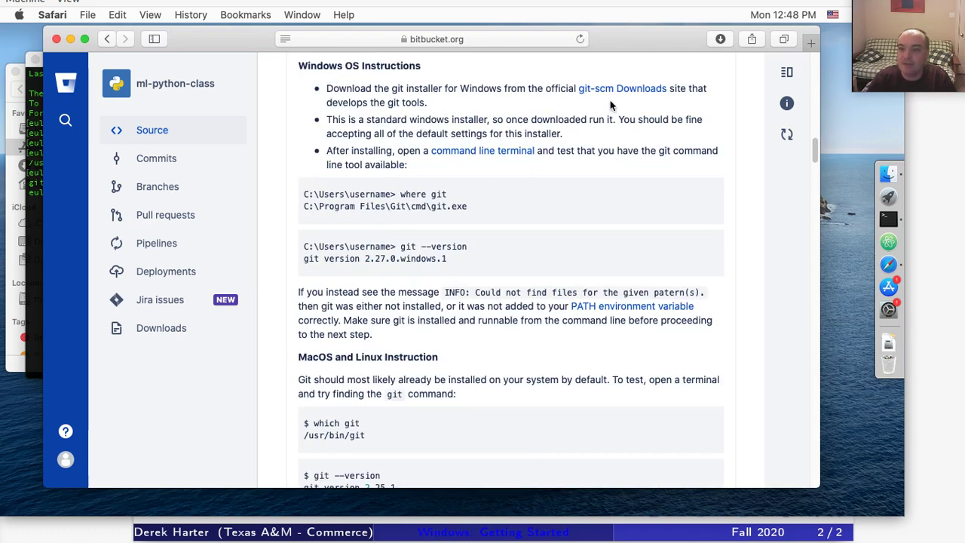
pyautogui.rightClick(613, 92)
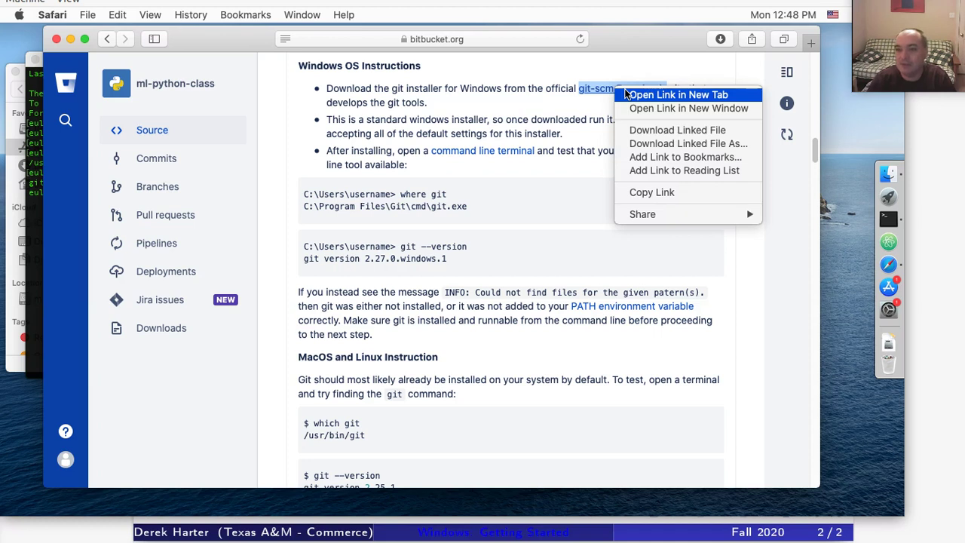
pyautogui.click(626, 93)
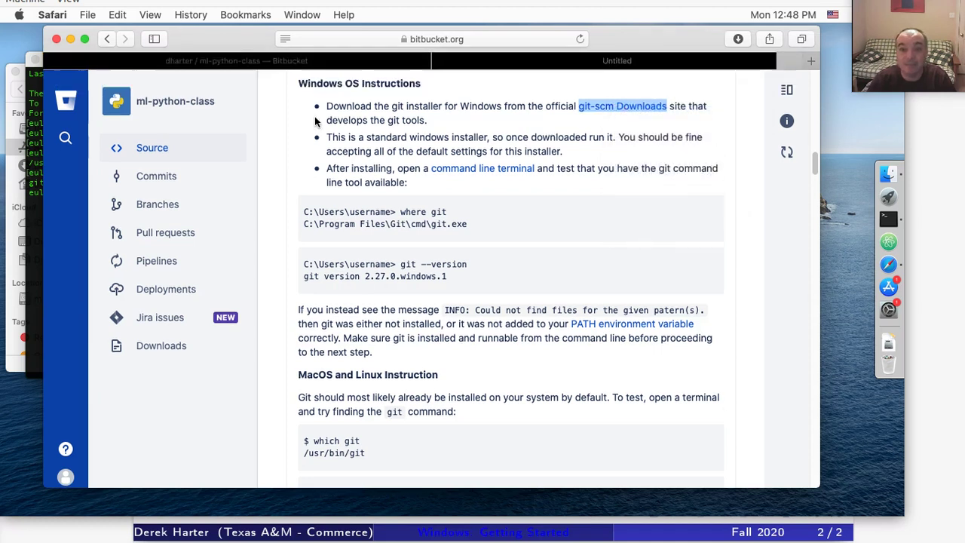
pyautogui.click(541, 63)
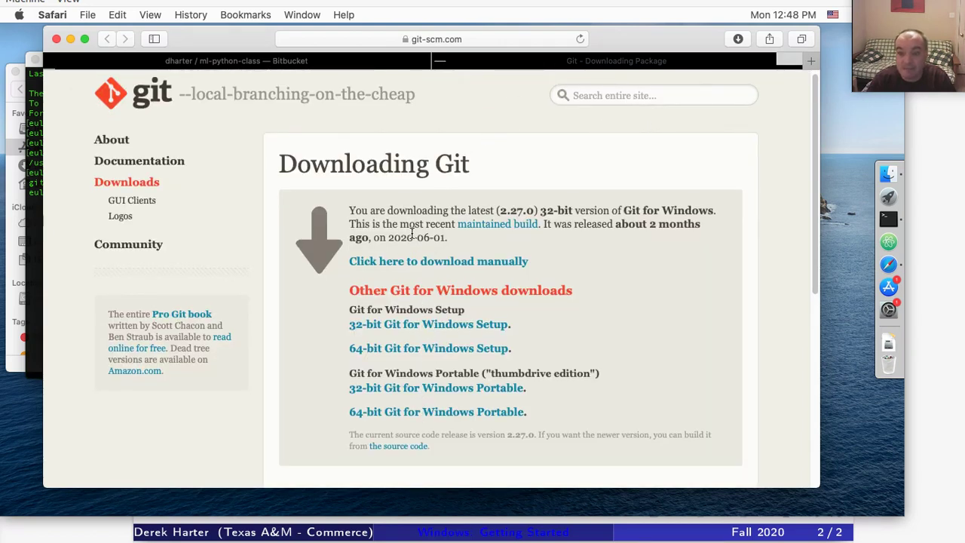
# Start the manual Git for Windows download and allow downloads from git-scm.com.
pyautogui.scroll(-1, 409, 273)
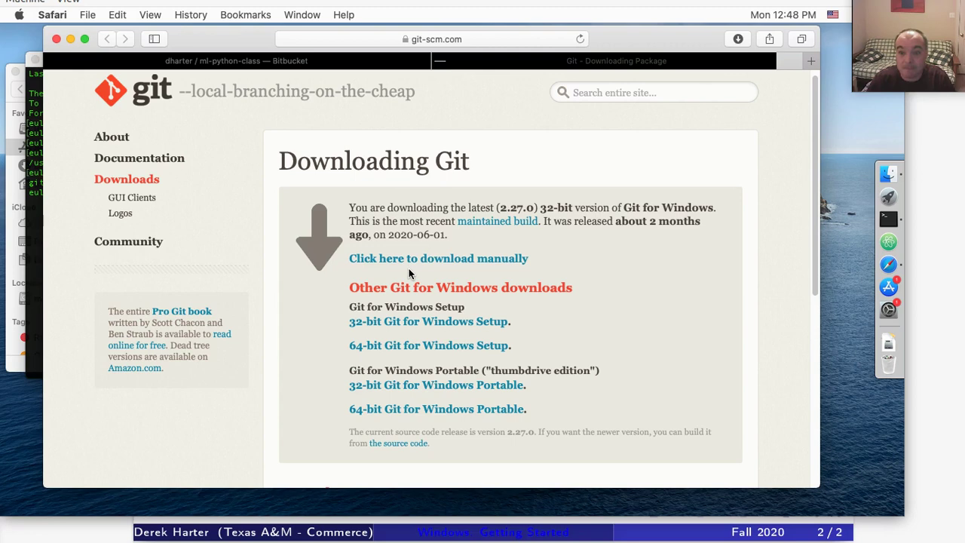
pyautogui.scroll(1, 410, 274)
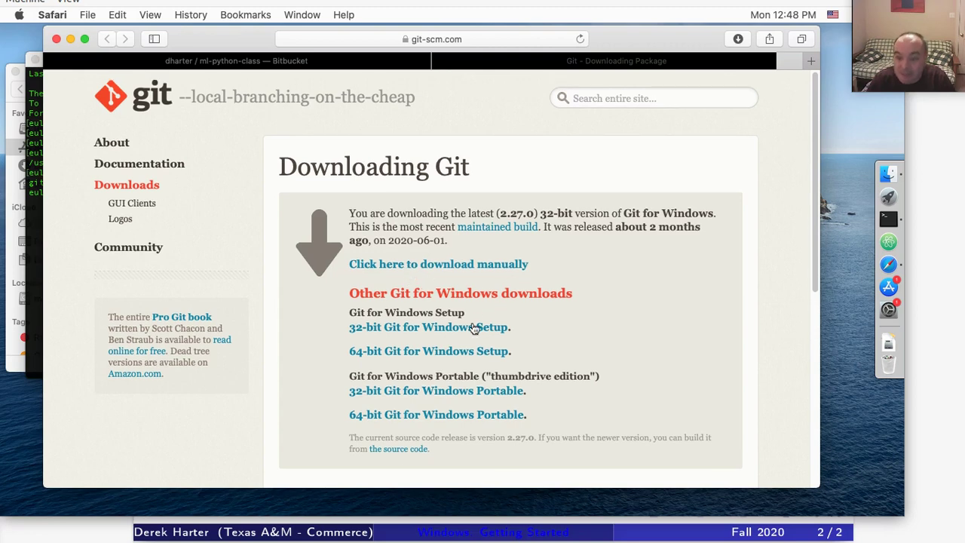
pyautogui.click(454, 269)
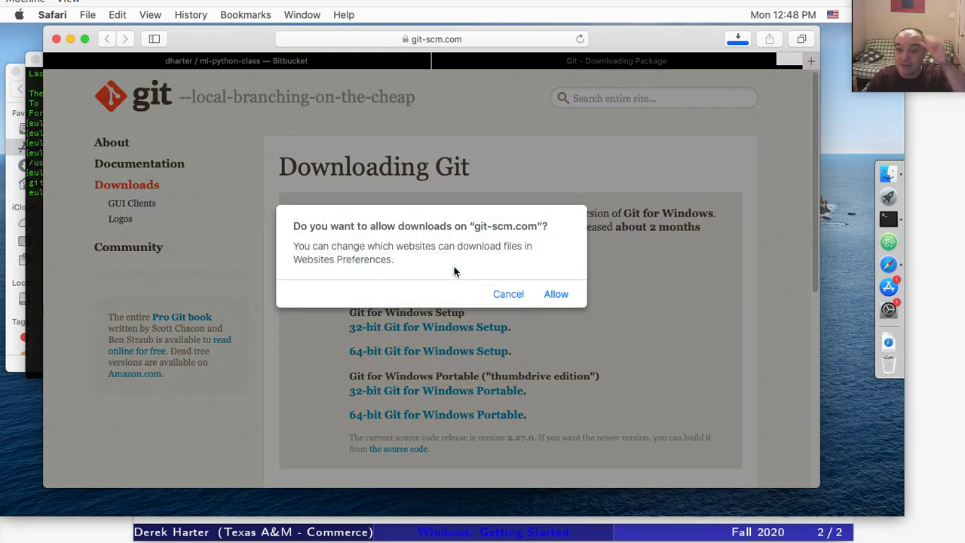
pyautogui.click(559, 295)
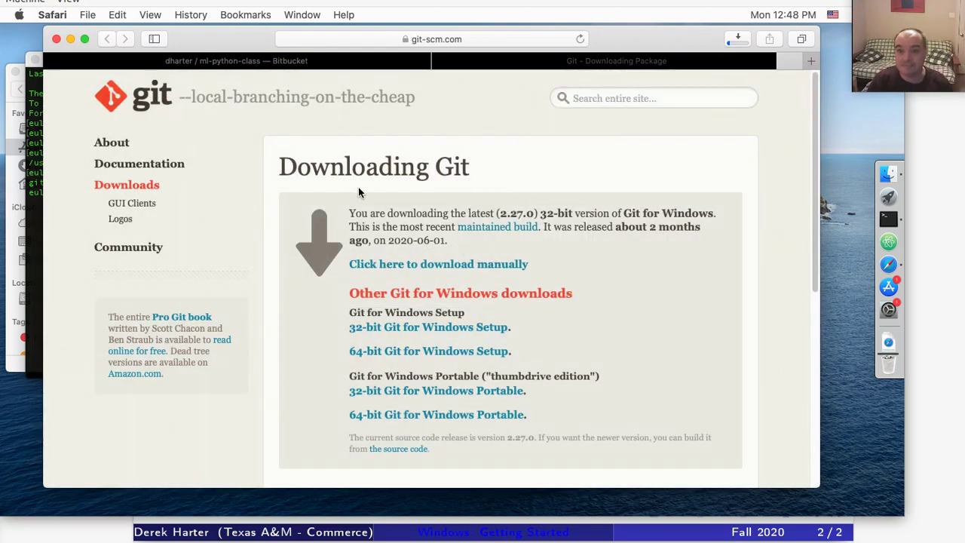
# Load the general git-scm.com/download/ page by removing "win" from the address, and open its Mac OS X download page.
pyautogui.scroll(-2, 359, 193)
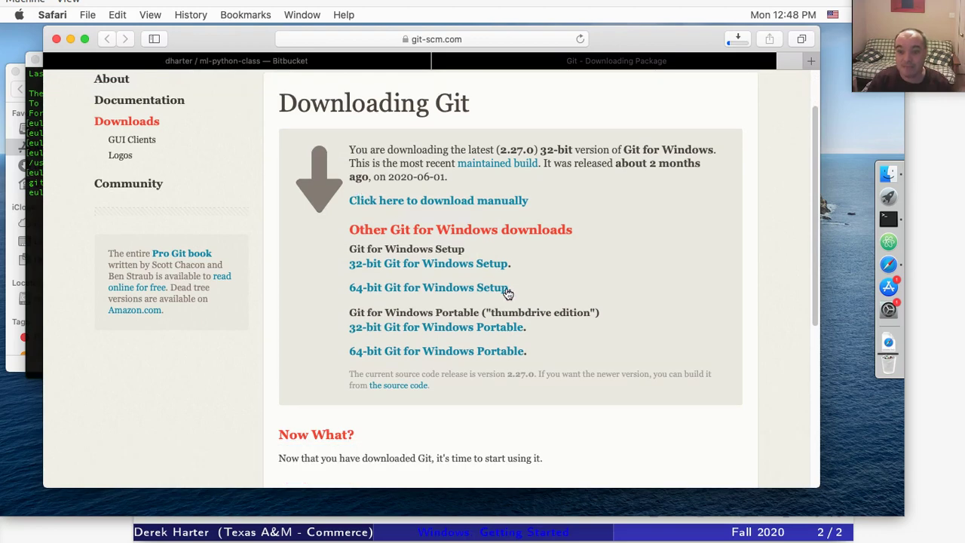
pyautogui.scroll(2, 508, 289)
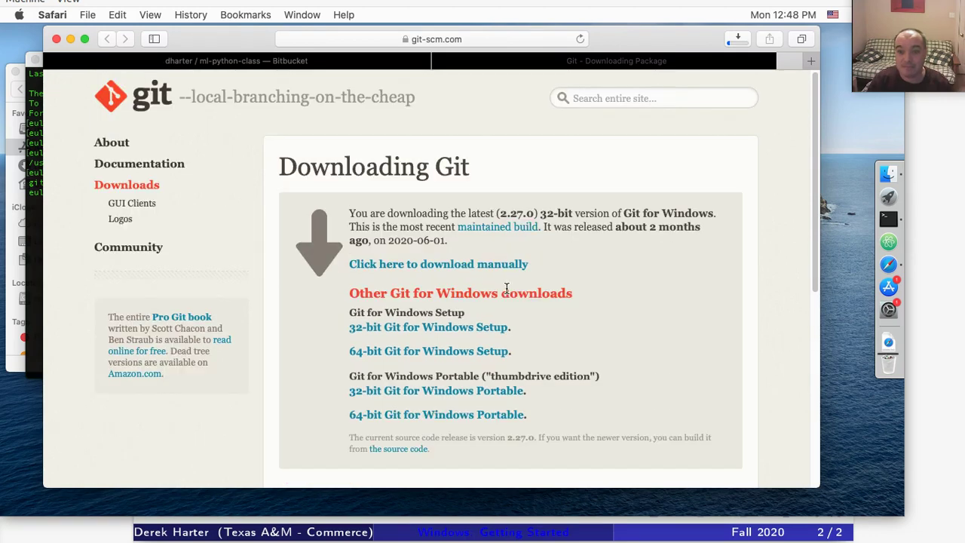
pyautogui.click(508, 38)
pyautogui.click(473, 40)
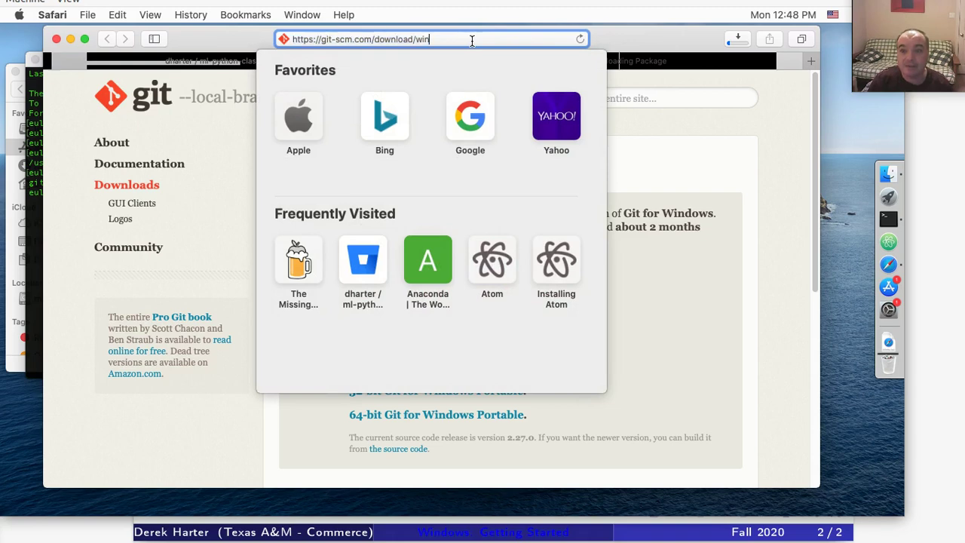
pyautogui.press('BackSpace')
pyautogui.press('BackSpace')
pyautogui.press('BackSpace')
pyautogui.press('Return')
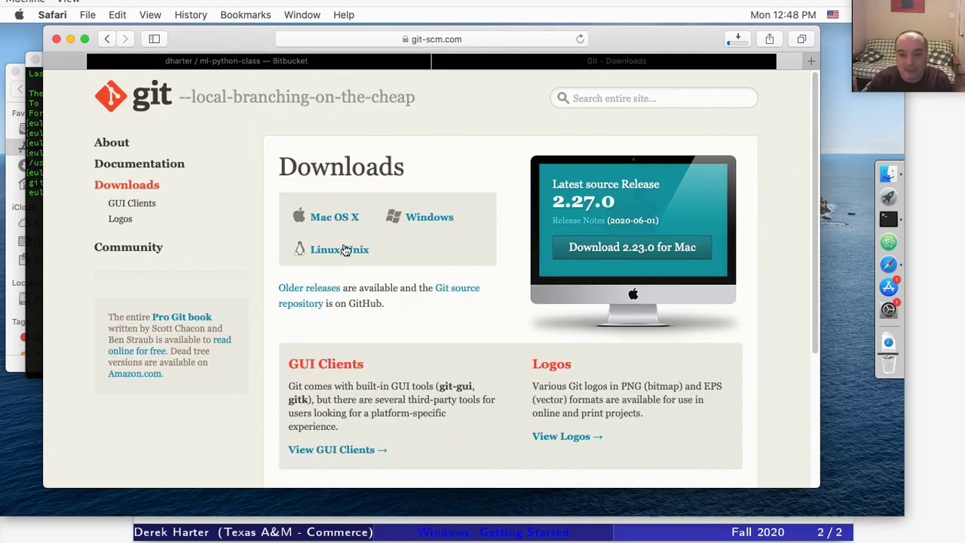
pyautogui.click(333, 221)
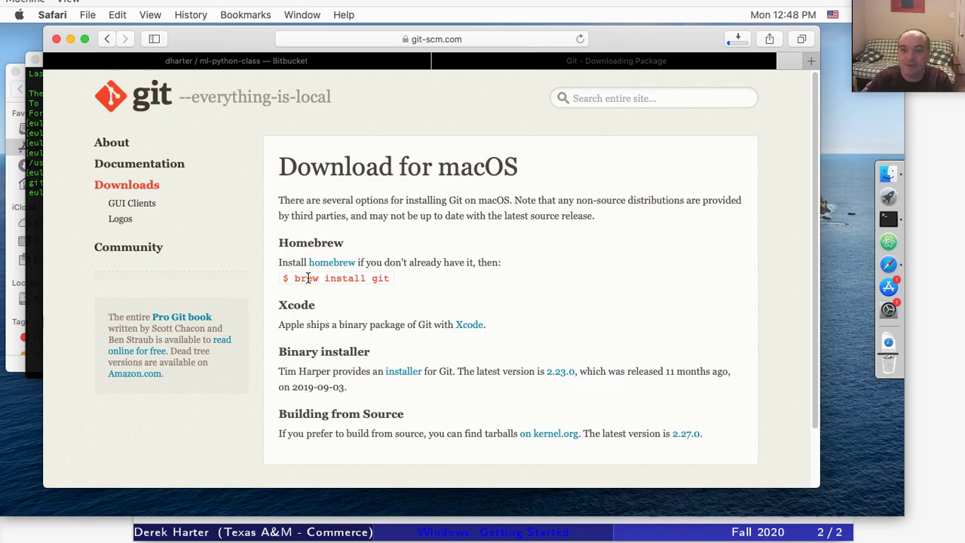
# Return to the README, open its brew package manager link in a new tab, and view the Homebrew install command there.
pyautogui.click(236, 62)
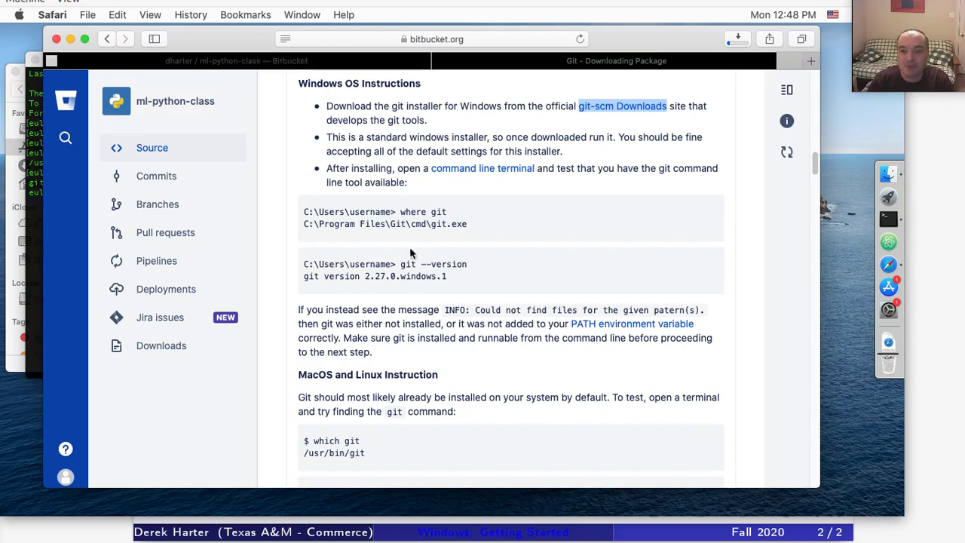
pyautogui.scroll(-6, 381, 369)
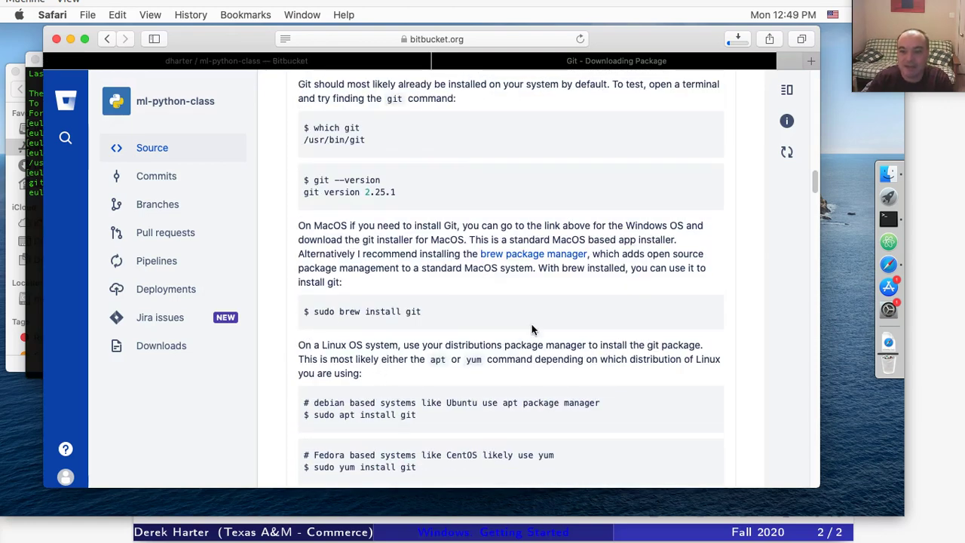
pyautogui.rightClick(549, 257)
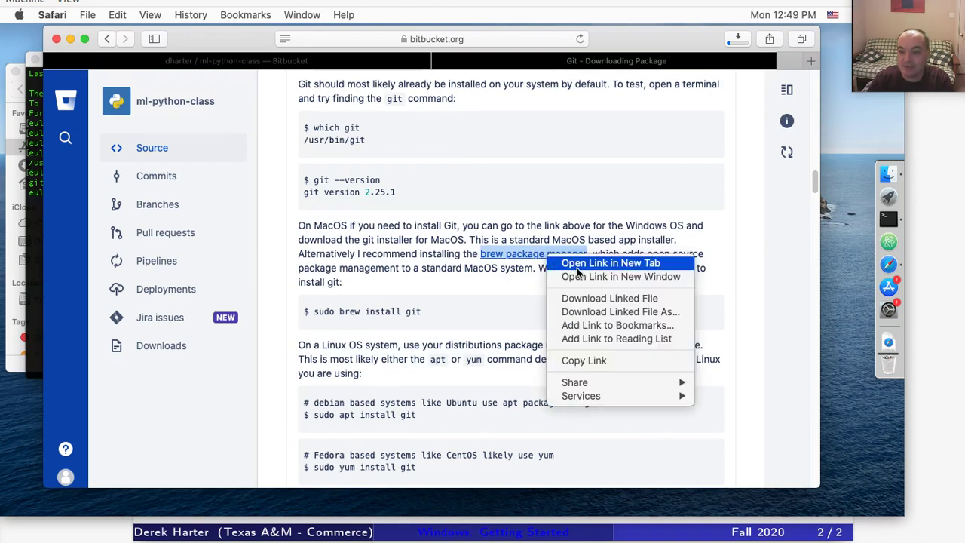
pyautogui.click(577, 267)
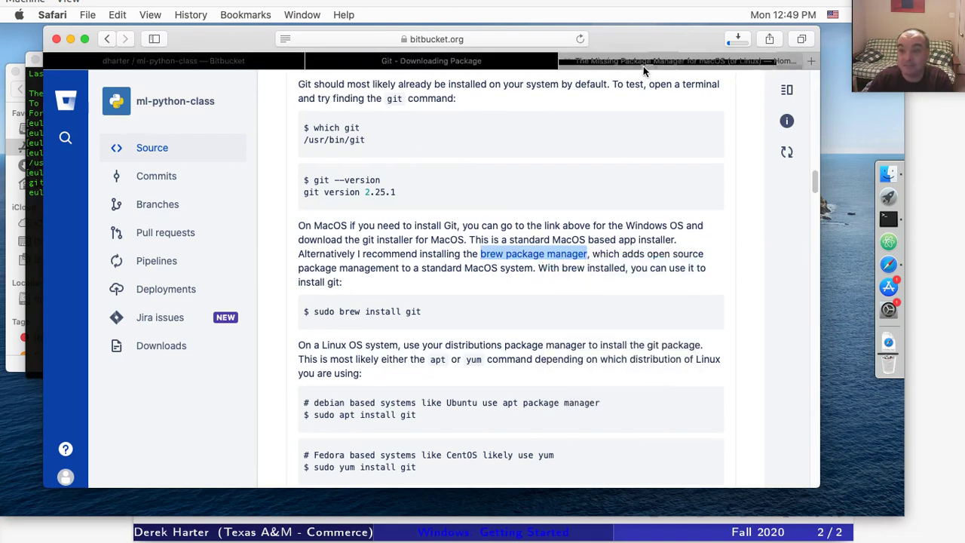
pyautogui.click(641, 63)
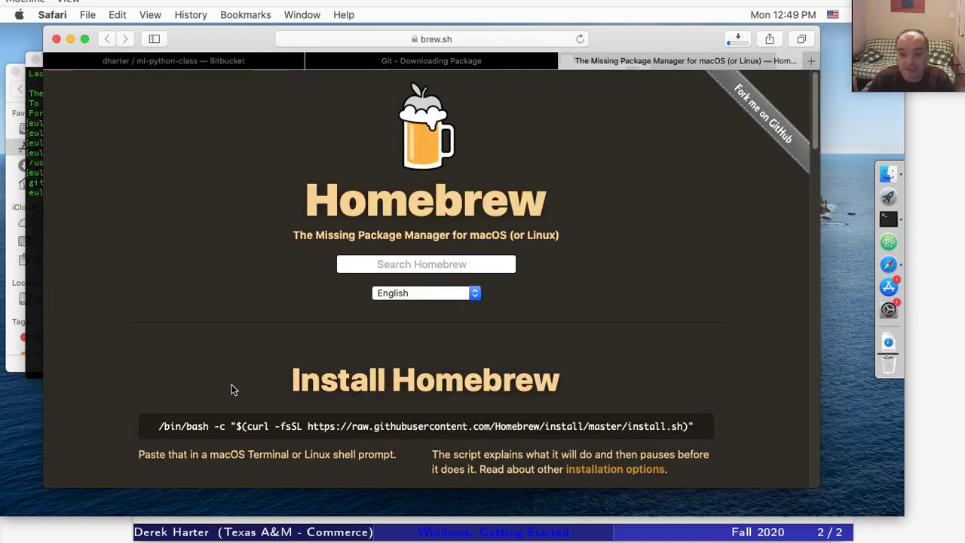
pyautogui.scroll(-1, 242, 389)
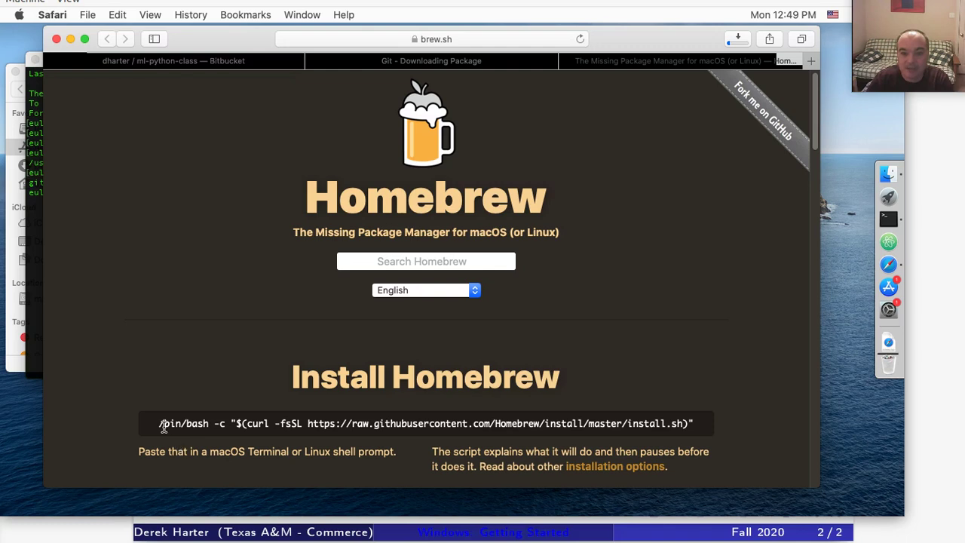
# Select the full Homebrew install command on the brew.sh page, switch to Terminal, and move its window slightly.
pyautogui.moveTo(159, 423); pyautogui.dragTo(694, 426)
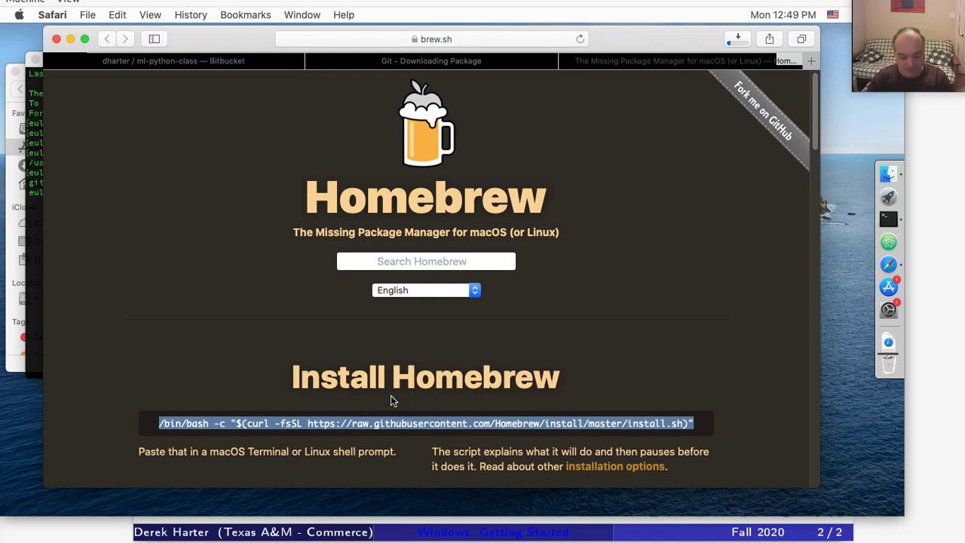
pyautogui.click(40, 294)
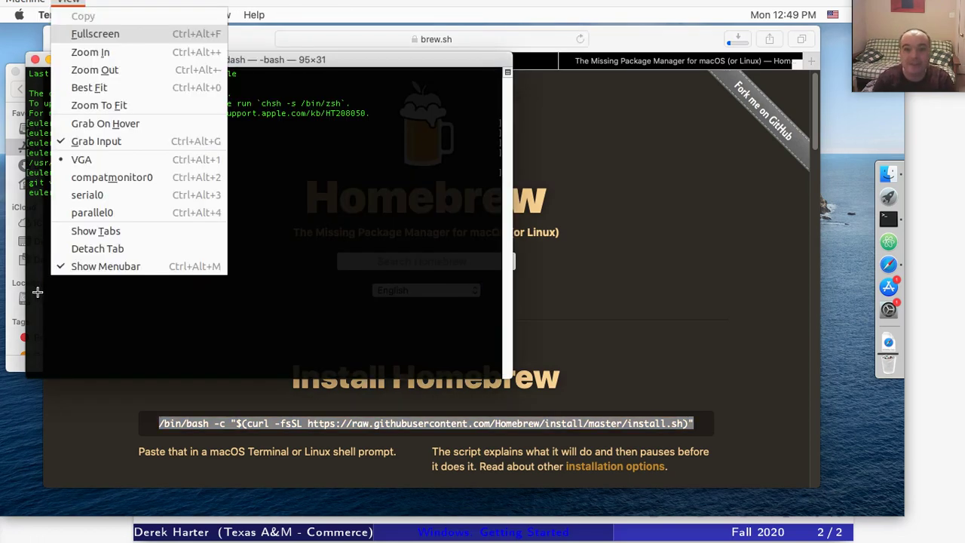
pyautogui.click(37, 292)
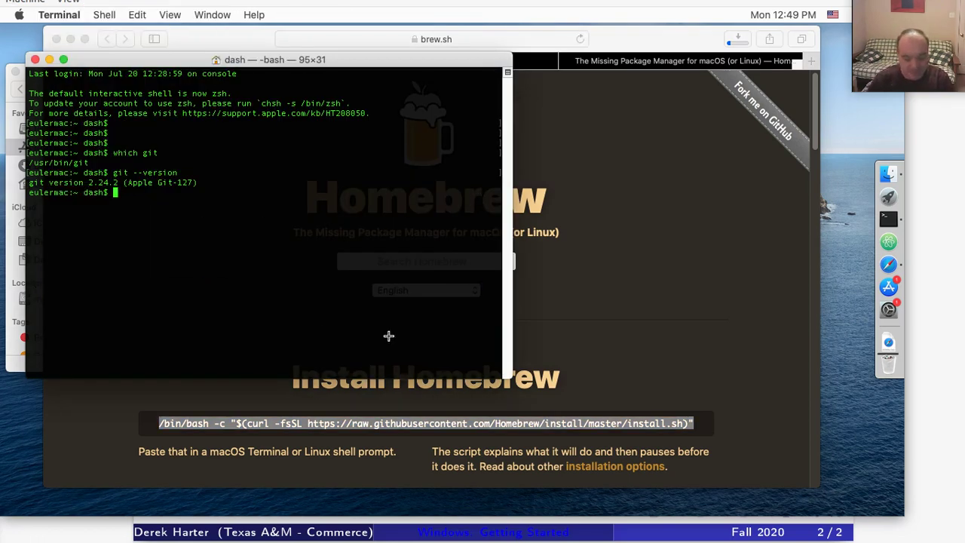
pyautogui.click(560, 387)
pyautogui.click(171, 423)
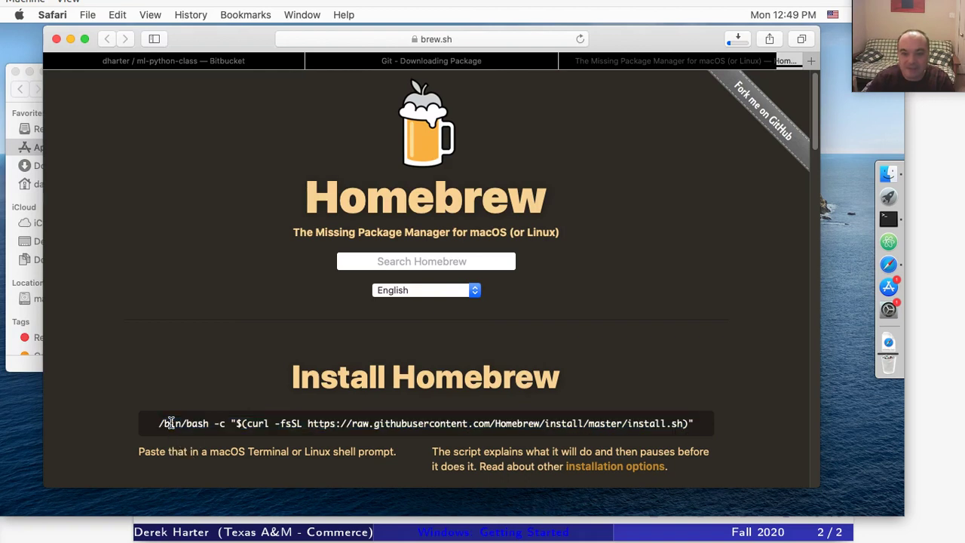
pyautogui.moveTo(159, 424); pyautogui.dragTo(726, 418)
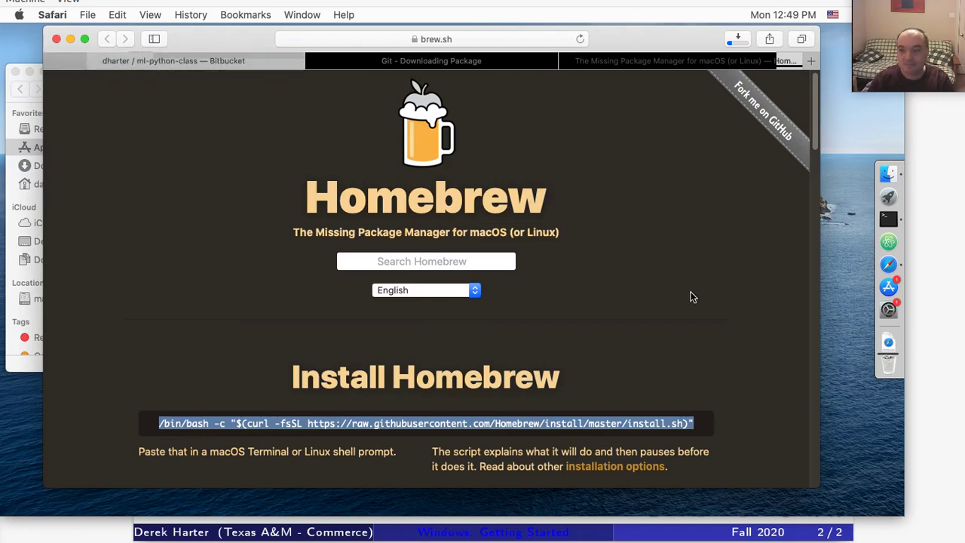
pyautogui.click(888, 219)
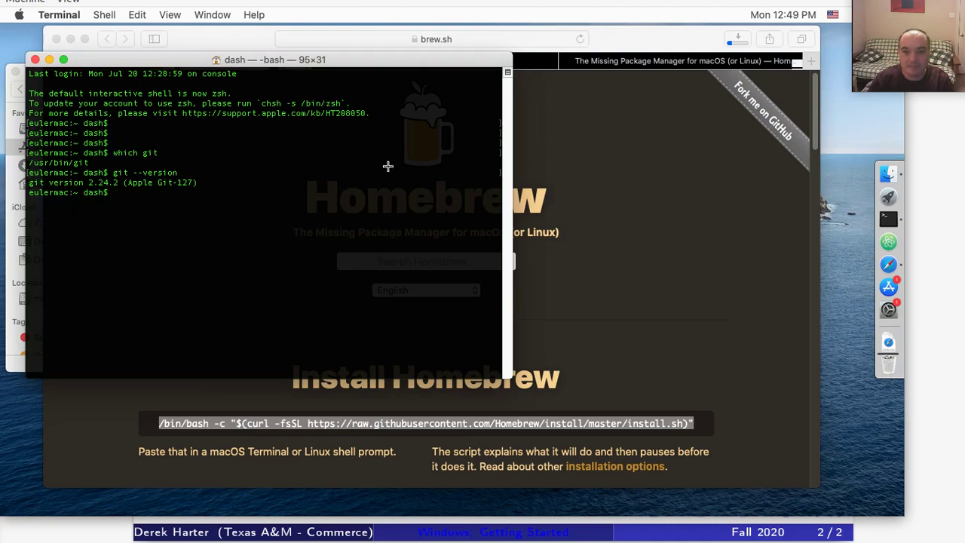
pyautogui.moveTo(380, 62); pyautogui.dragTo(360, 89)
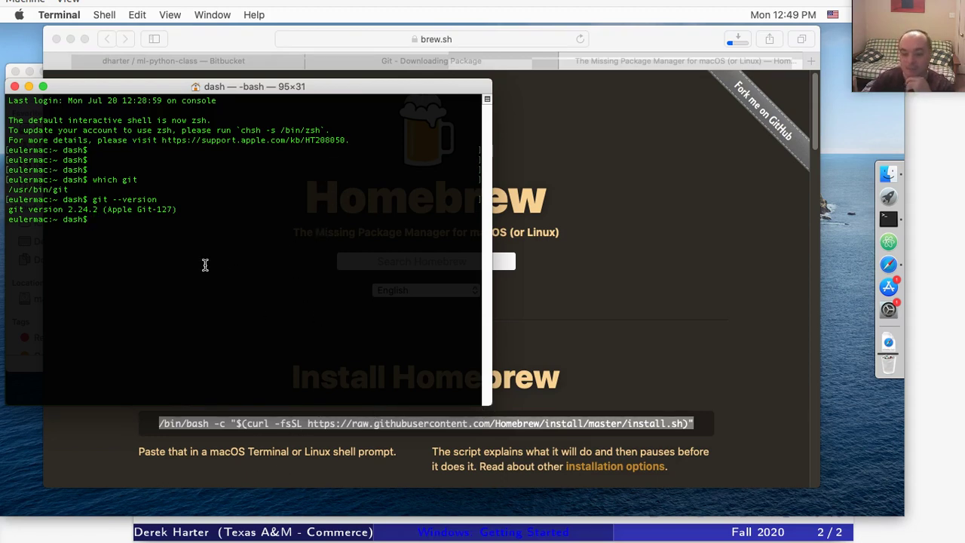
# Write the command "sudo brew install git" at a fresh Terminal prompt without running it.
pyautogui.press('Return')
pyautogui.press('Return')
pyautogui.write('brew inst')
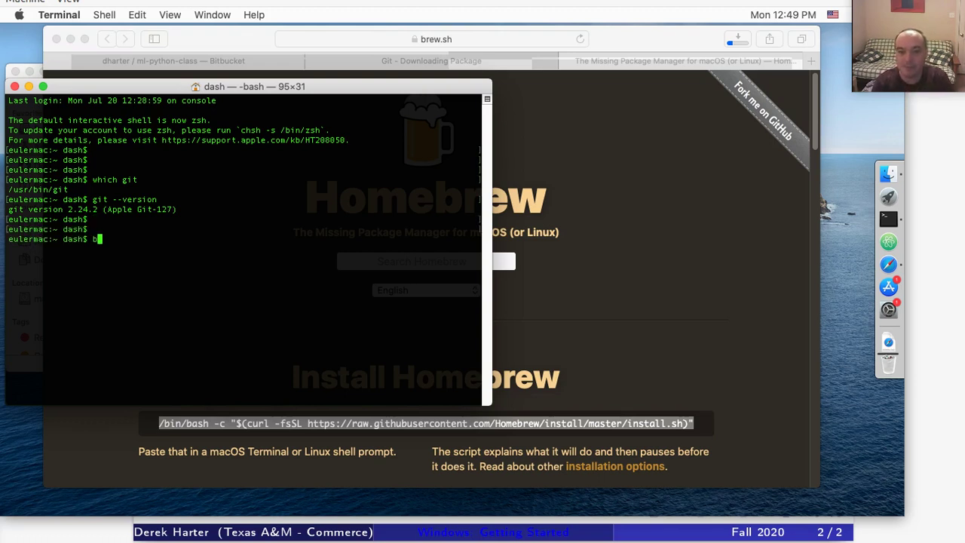
pyautogui.write('all git')
pyautogui.press('Left')
pyautogui.press('Left')
pyautogui.press('Left')
pyautogui.press('Left')
pyautogui.press('Left')
pyautogui.press('Left')
pyautogui.press('Left')
pyautogui.press('Left')
pyautogui.press('Left')
pyautogui.press('Left')
pyautogui.press('Left')
pyautogui.press('Left')
pyautogui.press('Left')
pyautogui.press('Left')
pyautogui.press('Left')
pyautogui.press('Left')
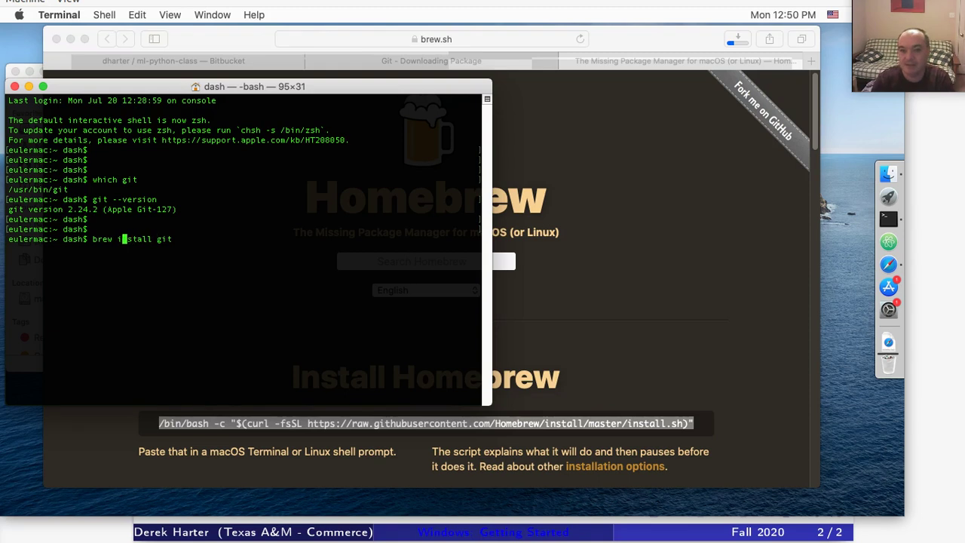
pyautogui.write('sudo')
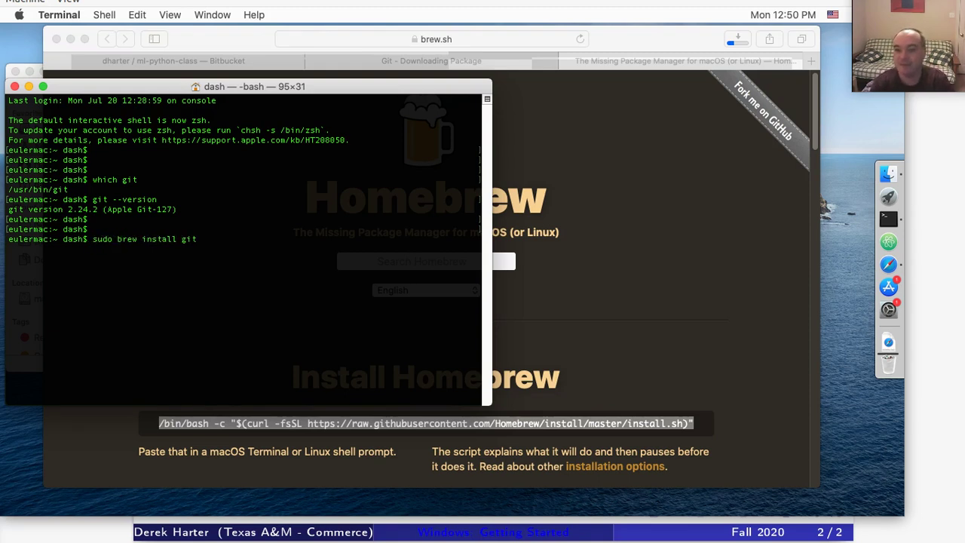
# Clear the unexecuted git install command and leave a few empty prompts in Terminal.
pyautogui.press('BackSpace')
pyautogui.press('BackSpace')
pyautogui.press('BackSpace')
pyautogui.press('BackSpace')
pyautogui.press('BackSpace')
pyautogui.press('Delete')
pyautogui.hotkey('ctrl', 'k')
pyautogui.press('Return')
pyautogui.press('Return')
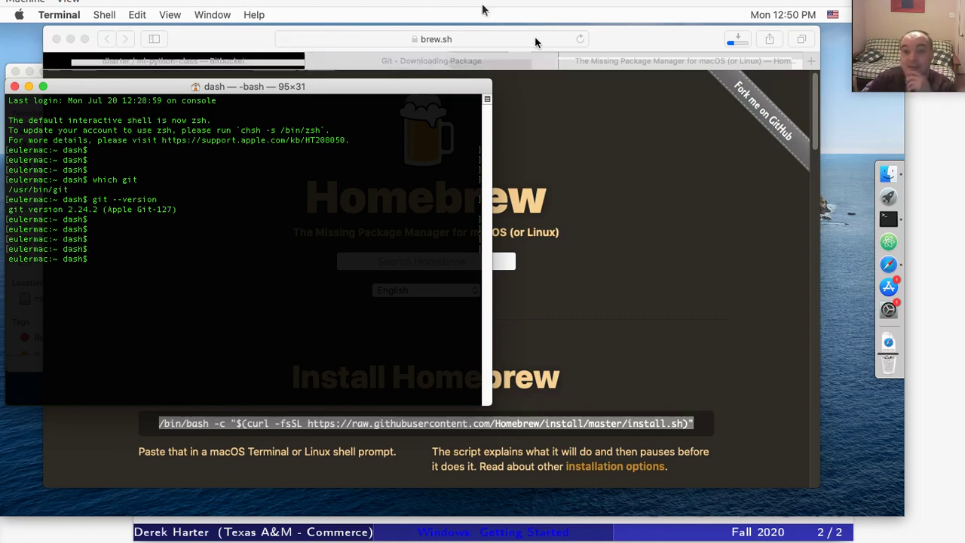
# Return to the Bitbucket README in Safari, open its VirtualBox Downloads link in a new tab, and bring that tab forward.
pyautogui.click(227, 61)
pyautogui.scroll(-10, 400, 273)
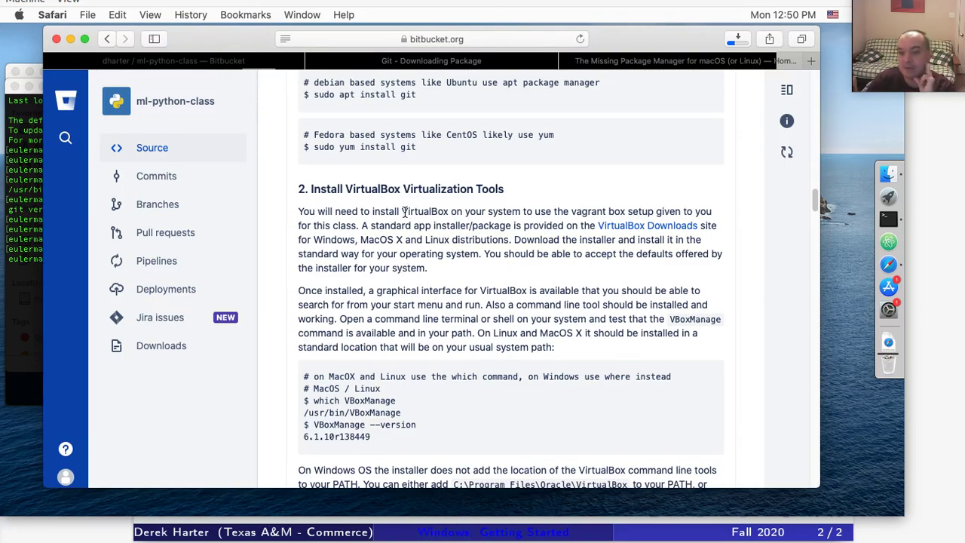
pyautogui.scroll(-4, 415, 226)
pyautogui.scroll(3, 415, 225)
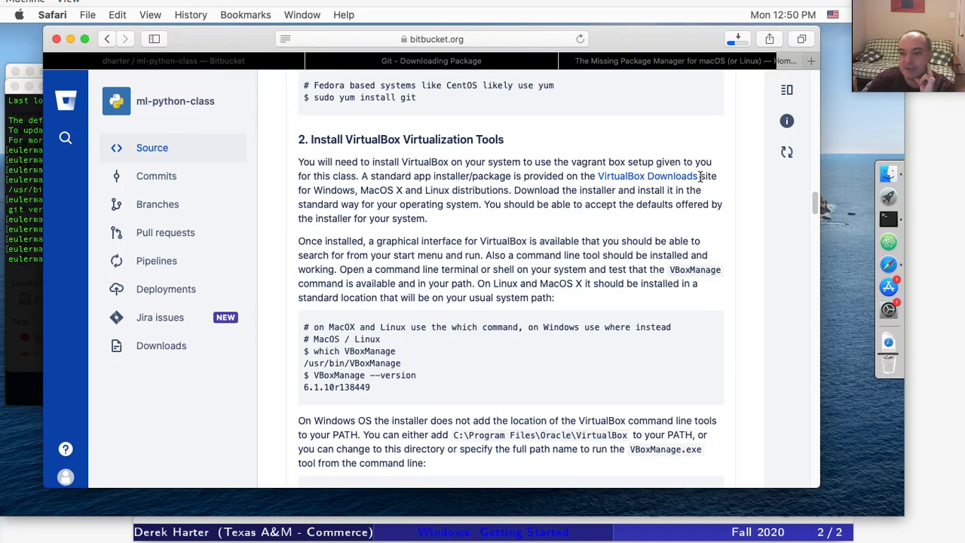
pyautogui.rightClick(673, 178)
pyautogui.click(708, 183)
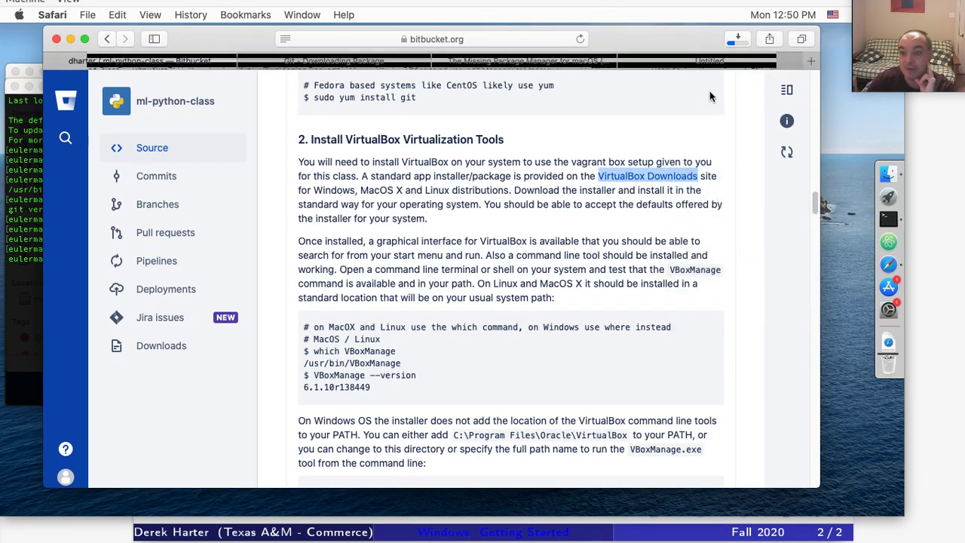
pyautogui.click(682, 62)
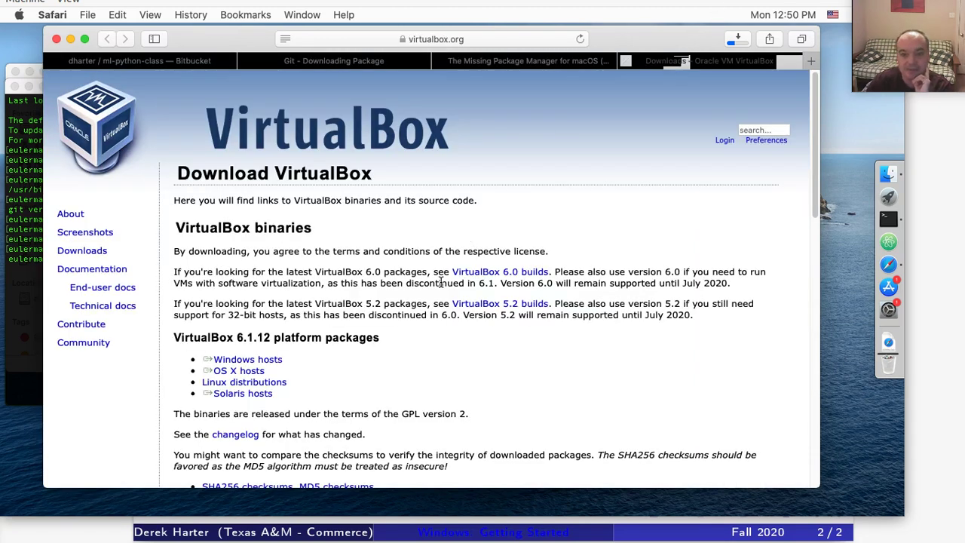
# Download the VirtualBox 6.1.12 platform package for OS X hosts from the VirtualBox downloads page.
pyautogui.scroll(-1, 441, 282)
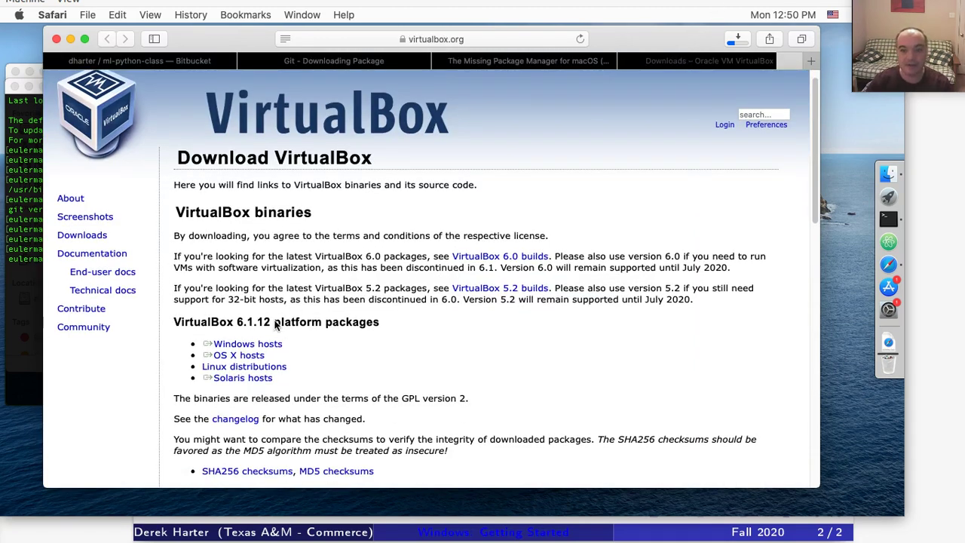
pyautogui.click(259, 358)
pyautogui.hotkey('shift', 'Tab')
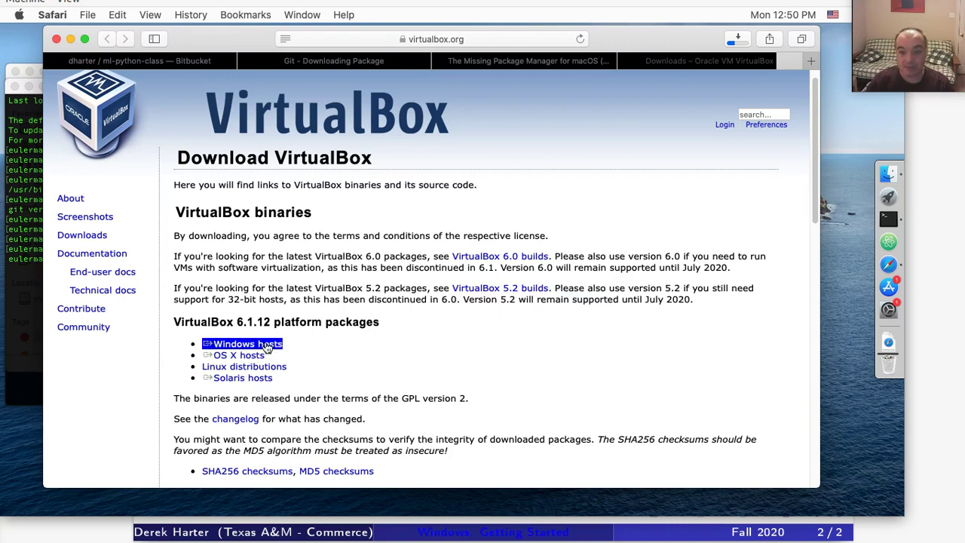
pyautogui.press('Tab')
pyautogui.click(263, 359)
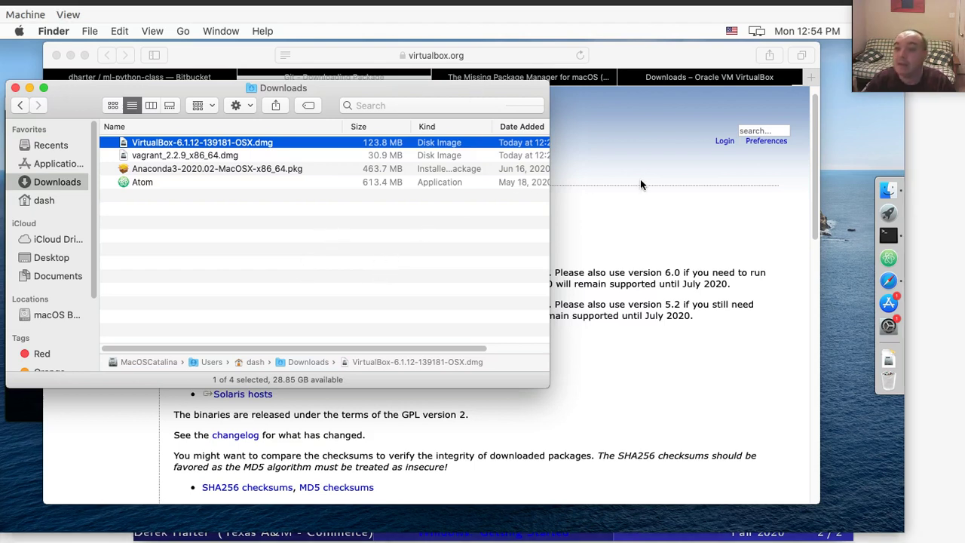
pyautogui.click(671, 48)
pyautogui.click(251, 372)
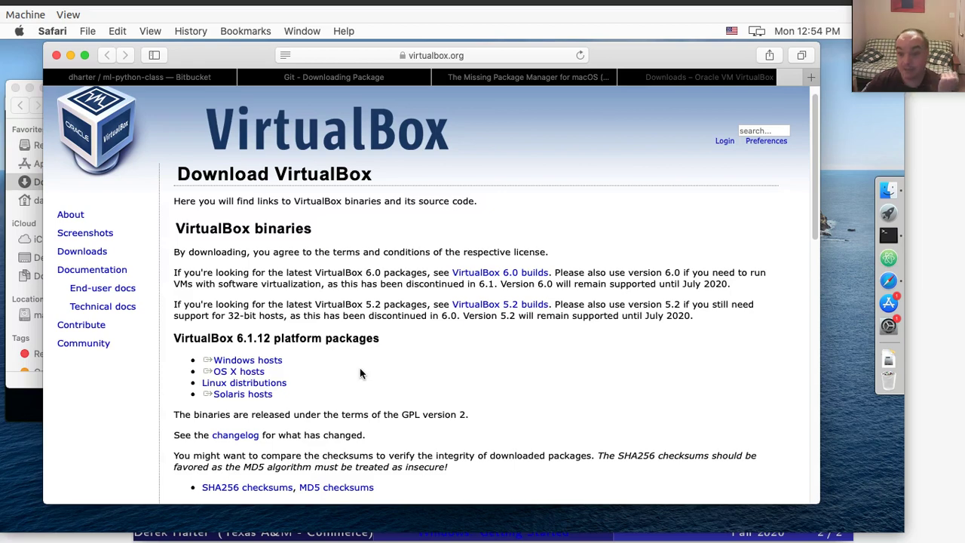
# Open VirtualBox-6.1.12-139181-OSX.dmg from the Downloads folder in Finder and move its window clear of the file list.
pyautogui.click(26, 377)
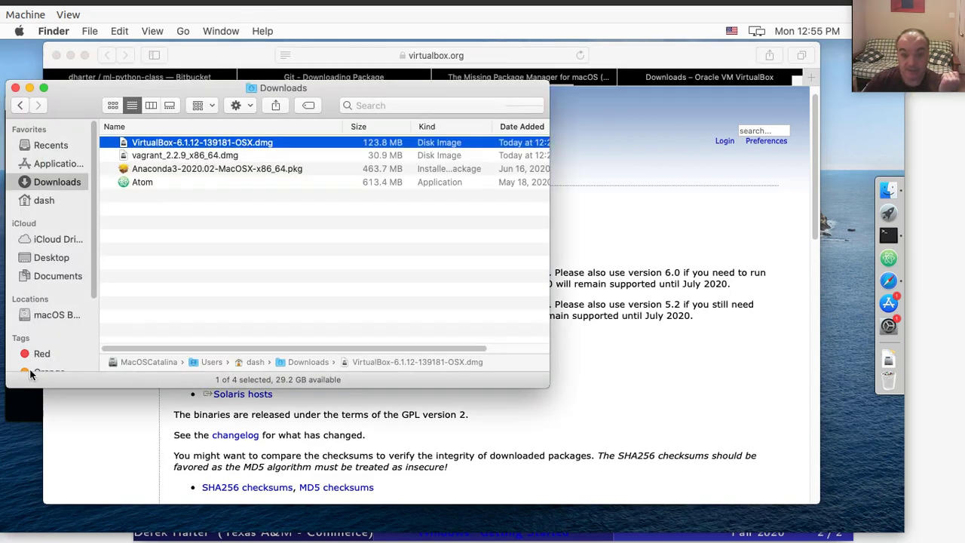
pyautogui.click(246, 155)
pyautogui.doubleClick(249, 142)
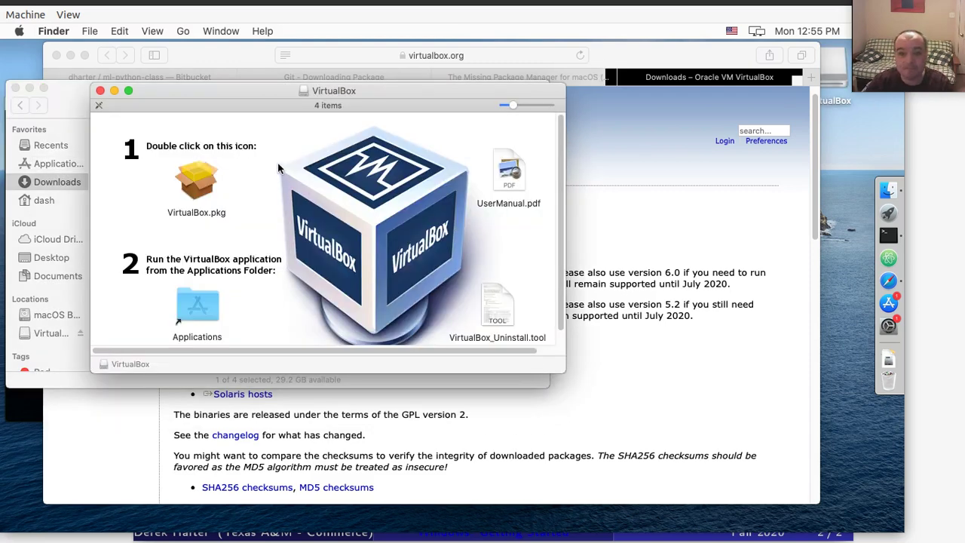
pyautogui.moveTo(328, 94); pyautogui.dragTo(580, 233)
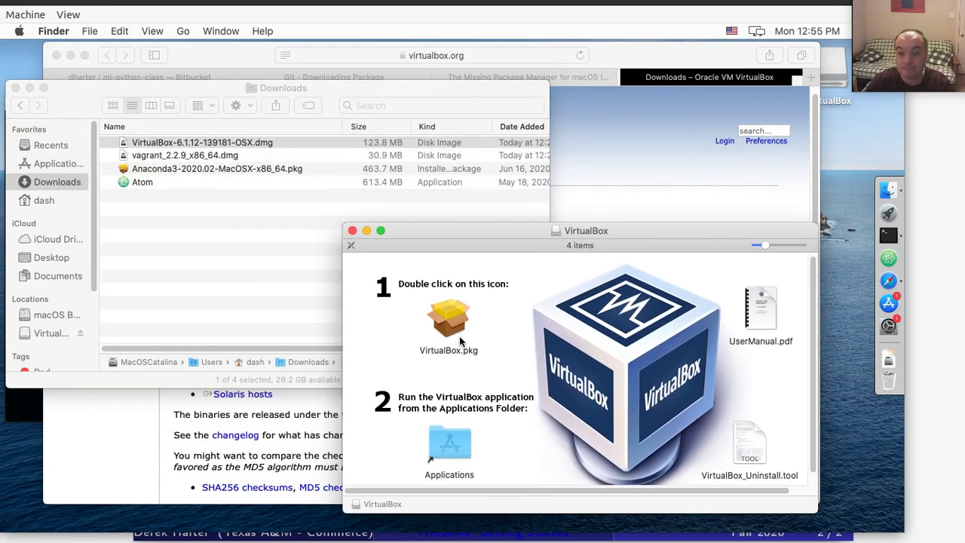
# Launch the VirtualBox.pkg installer from the disk image and allow it to check whether the software can be installed.
pyautogui.scroll(-1, 460, 341)
pyautogui.scroll(1, 460, 339)
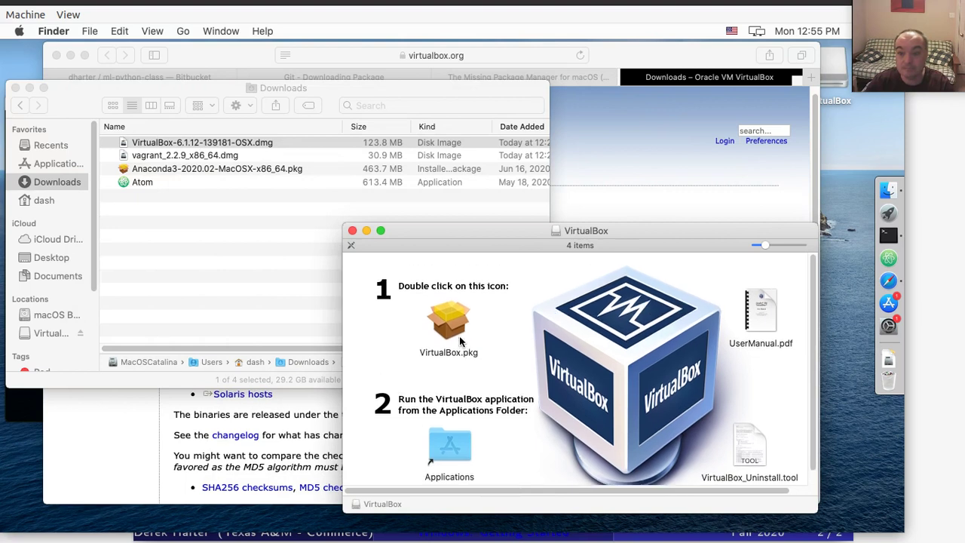
pyautogui.scroll(-1, 461, 339)
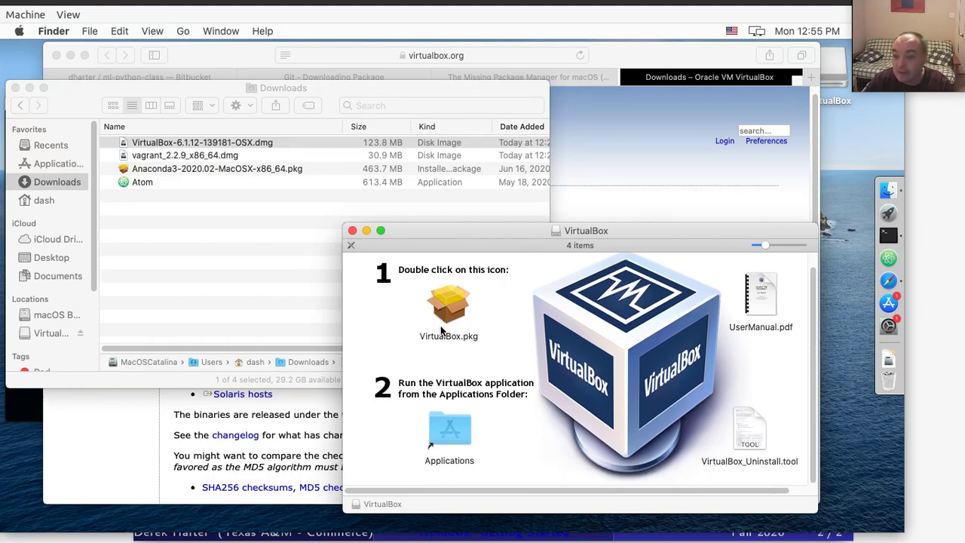
pyautogui.scroll(1, 486, 342)
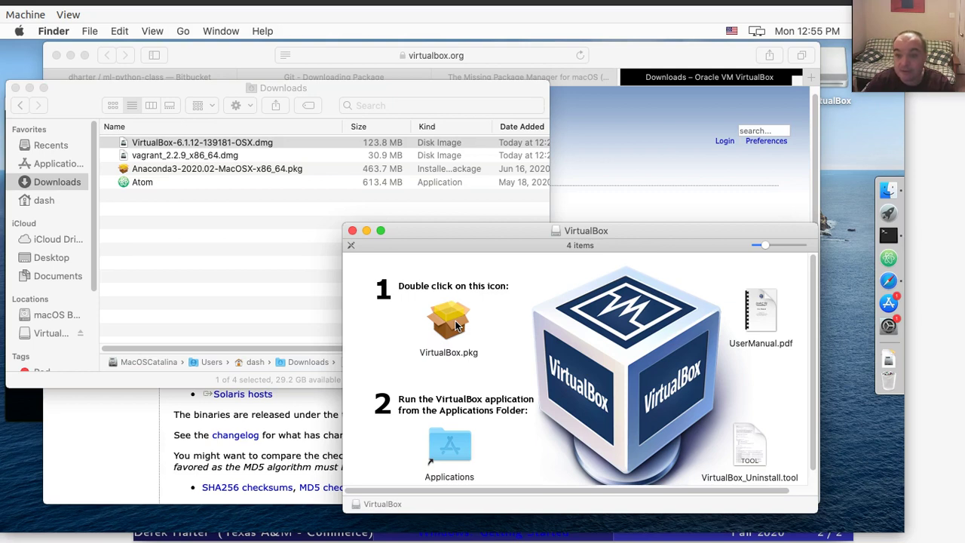
pyautogui.doubleClick(455, 324)
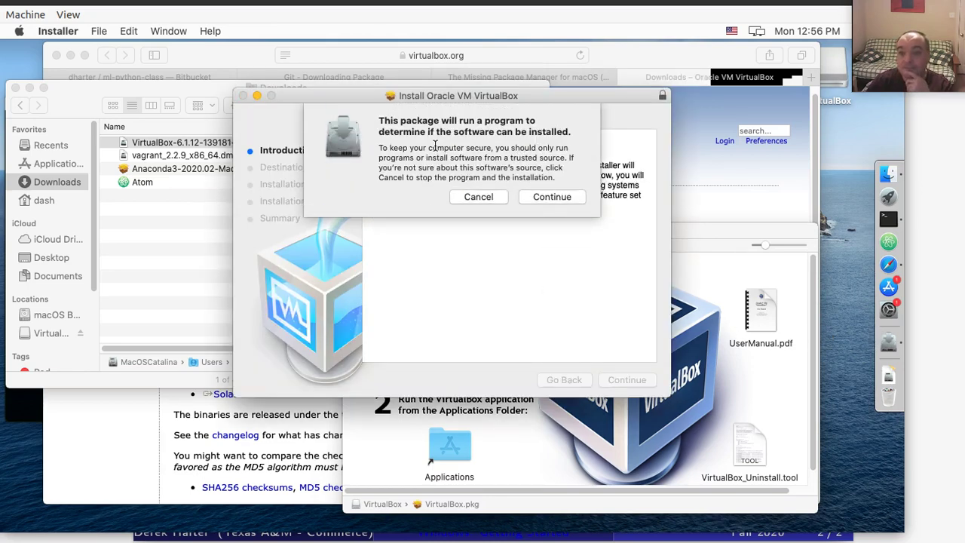
pyautogui.click(550, 197)
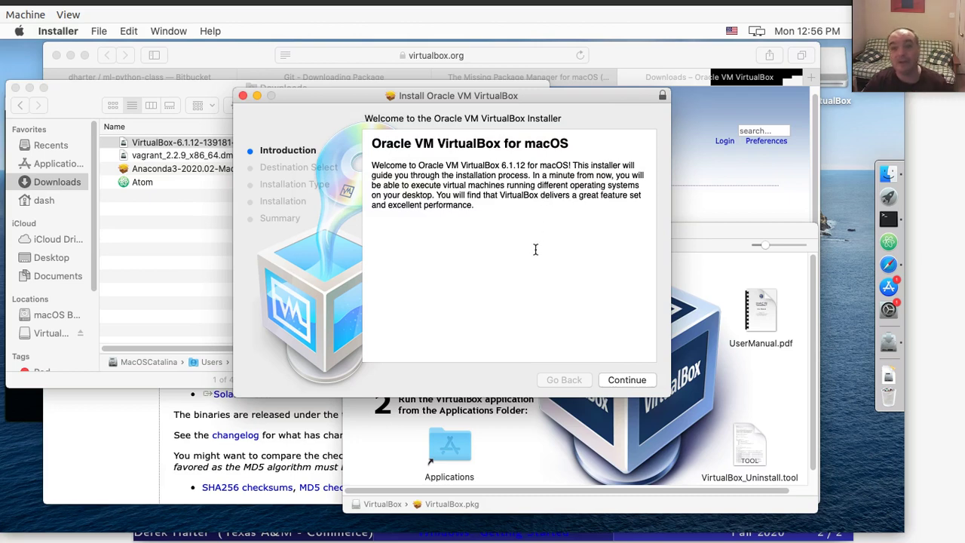
# Run the standard VirtualBox installation on MacOSCatalina and authorize it with the account password.
pyautogui.click(636, 380)
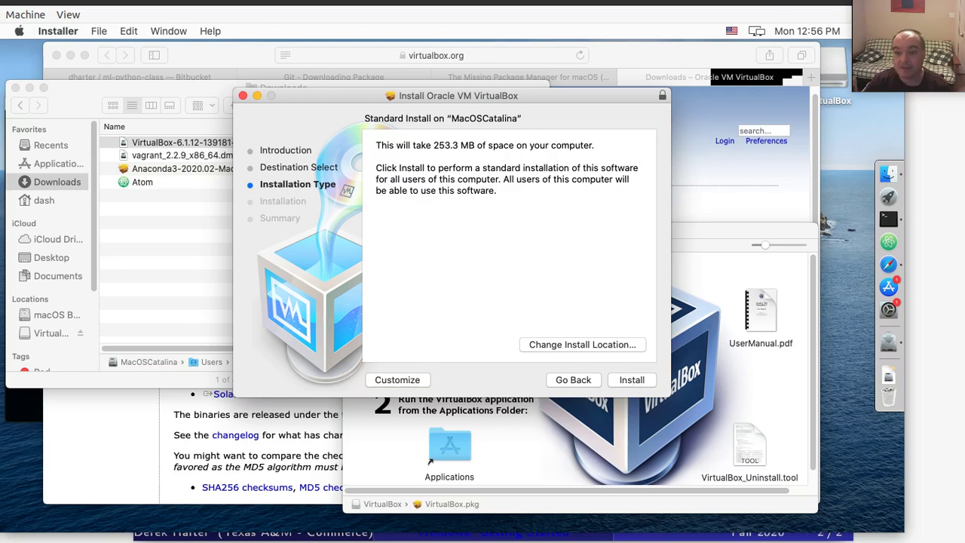
pyautogui.click(645, 382)
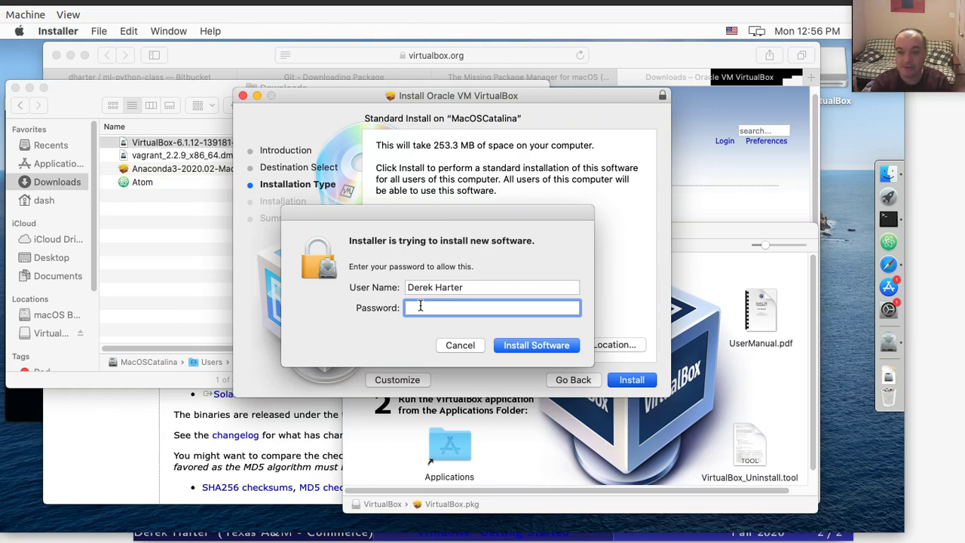
pyautogui.write('••••••••••••')
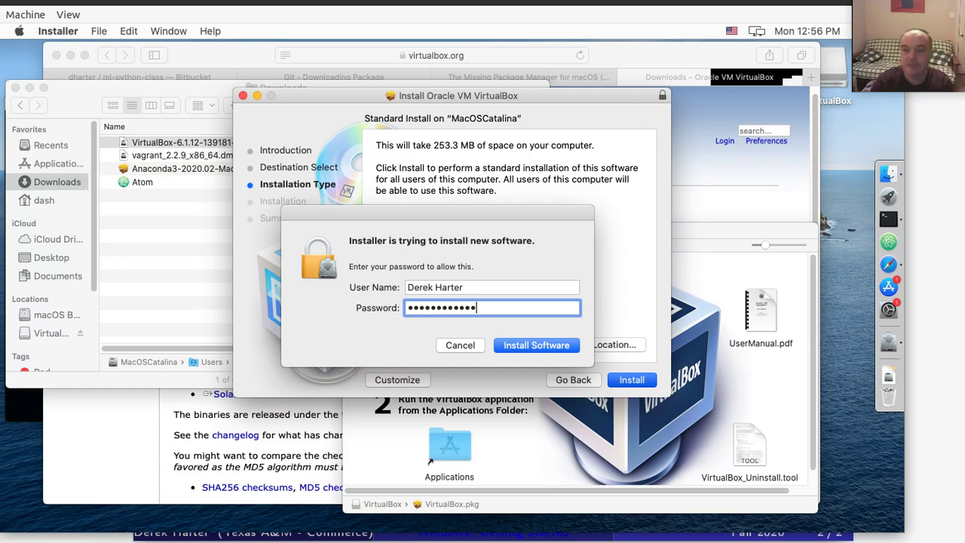
pyautogui.click(535, 347)
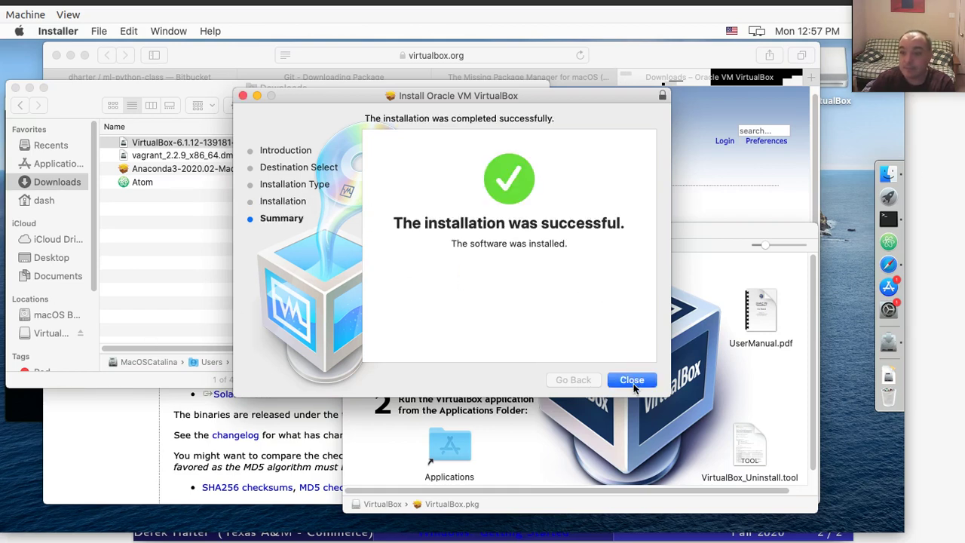
# Close the finished installer, keep its package and disk image, and close the VirtualBox disk image window.
pyautogui.click(631, 382)
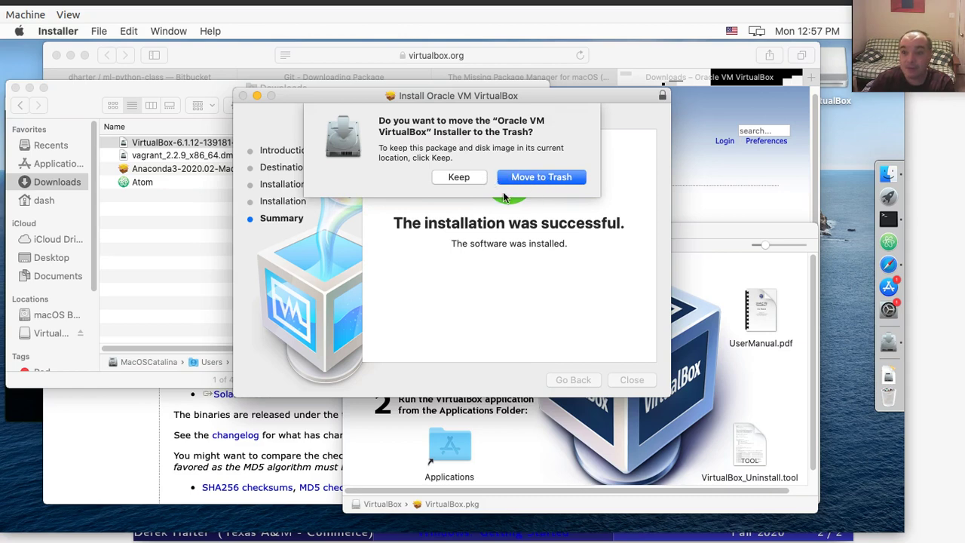
pyautogui.click(458, 179)
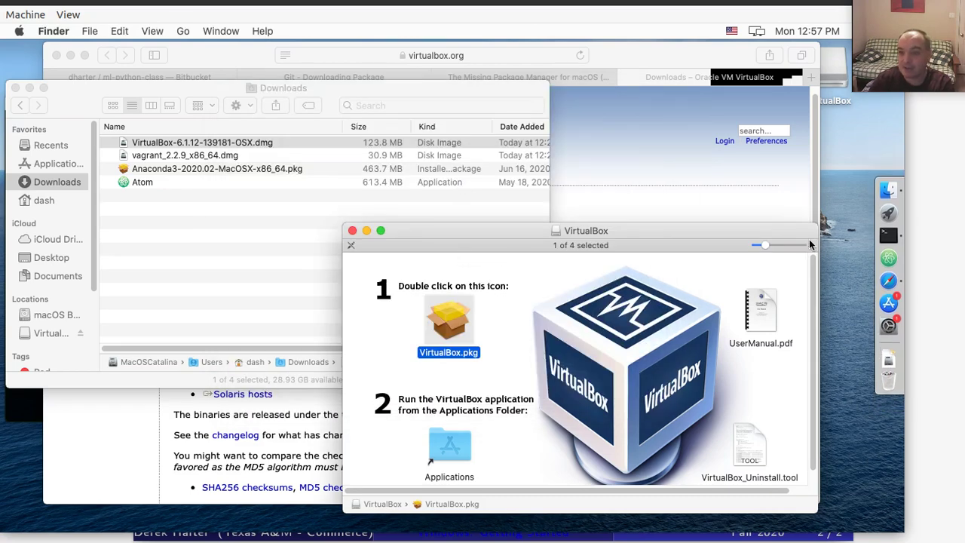
pyautogui.click(352, 230)
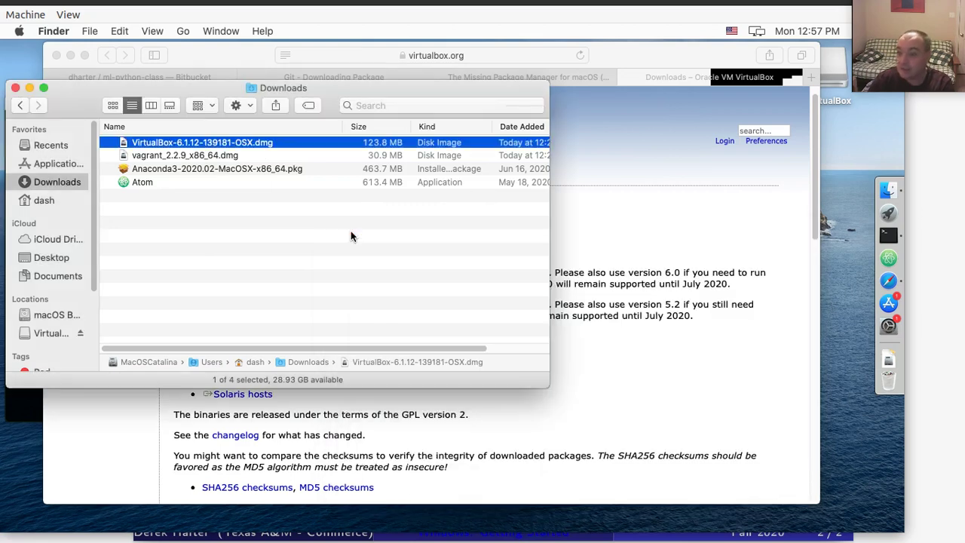
# Look for the installed VirtualBox application in the Applications folder, collapsing the Utilities folder in the list.
pyautogui.click(61, 164)
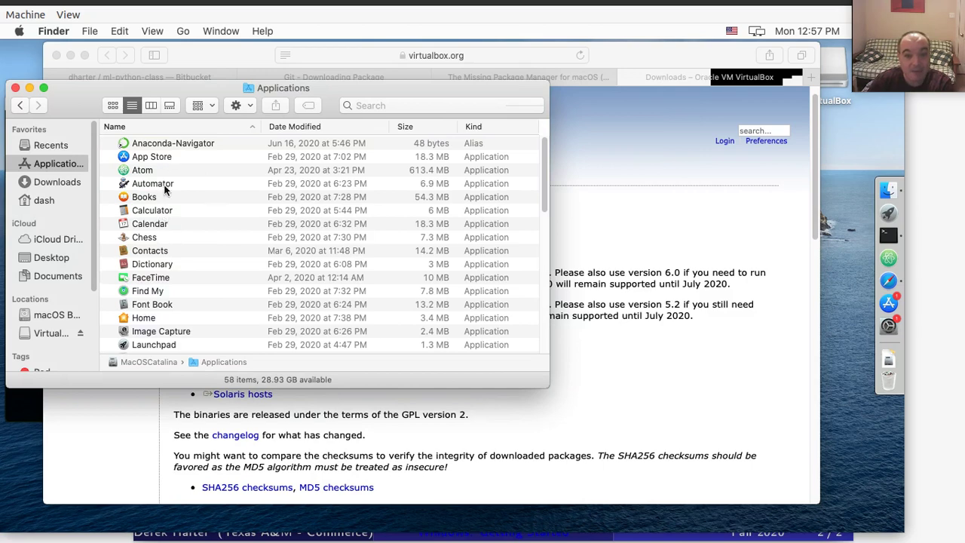
pyautogui.scroll(-10, 177, 214)
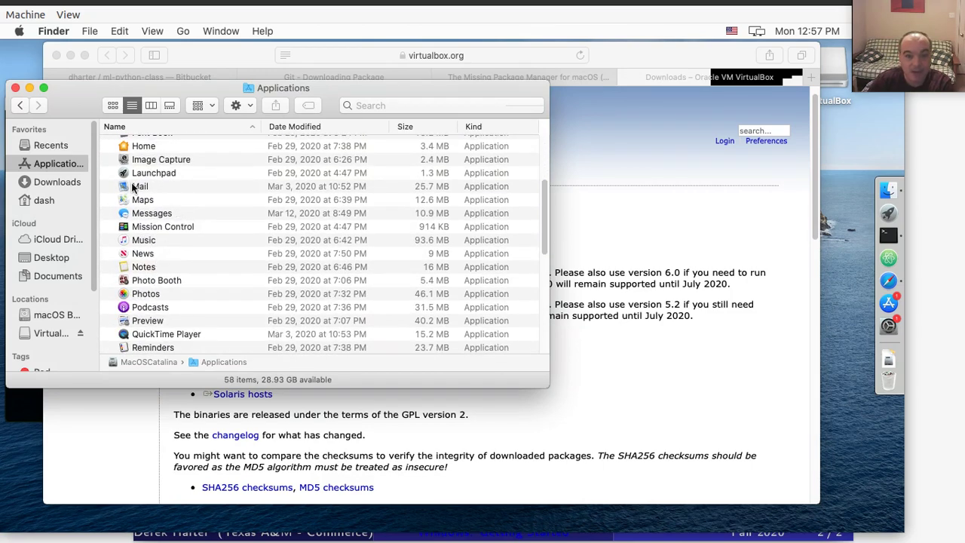
pyautogui.scroll(-12, 136, 242)
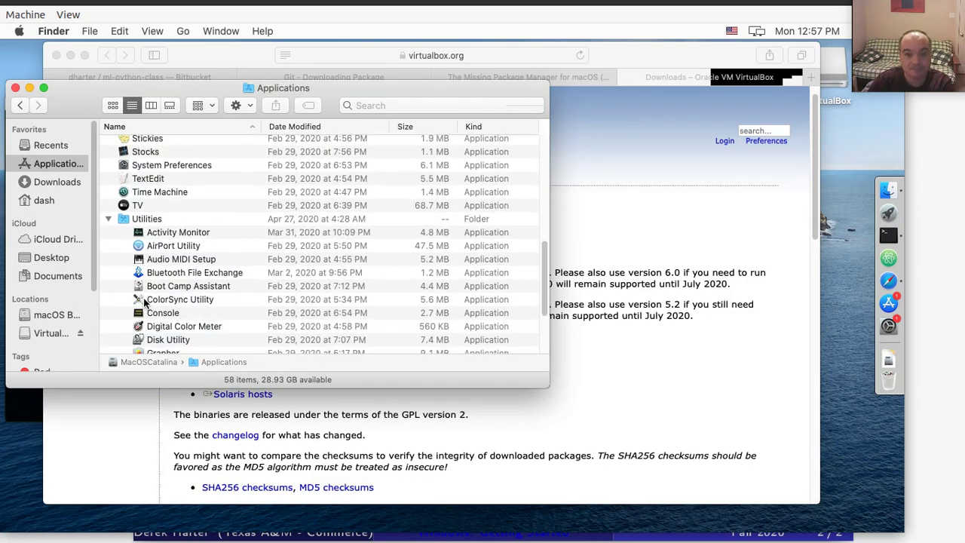
pyautogui.scroll(-1, 144, 302)
pyautogui.click(108, 209)
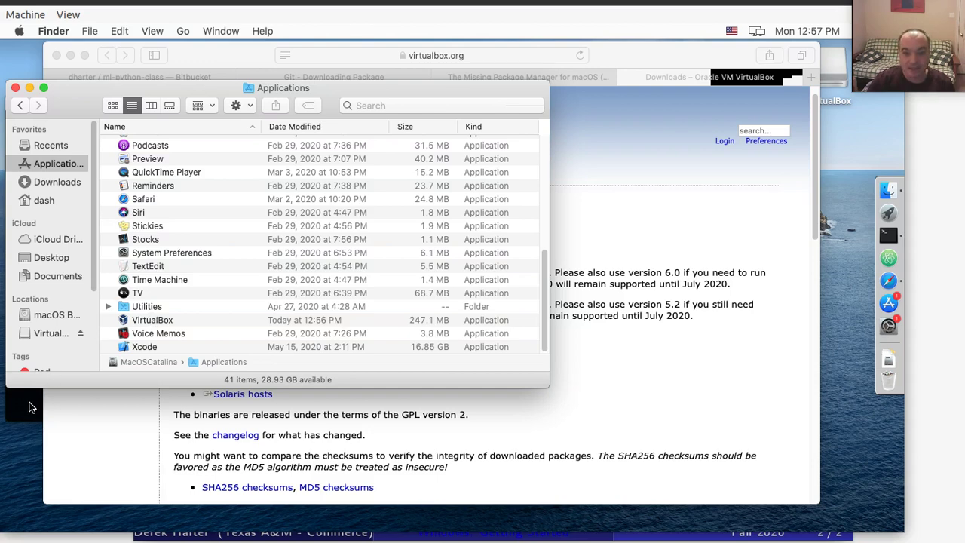
# Return to the ml-python-class README in Safari and find the VBoxManage command-line check for MacOS and Linux.
pyautogui.click(717, 385)
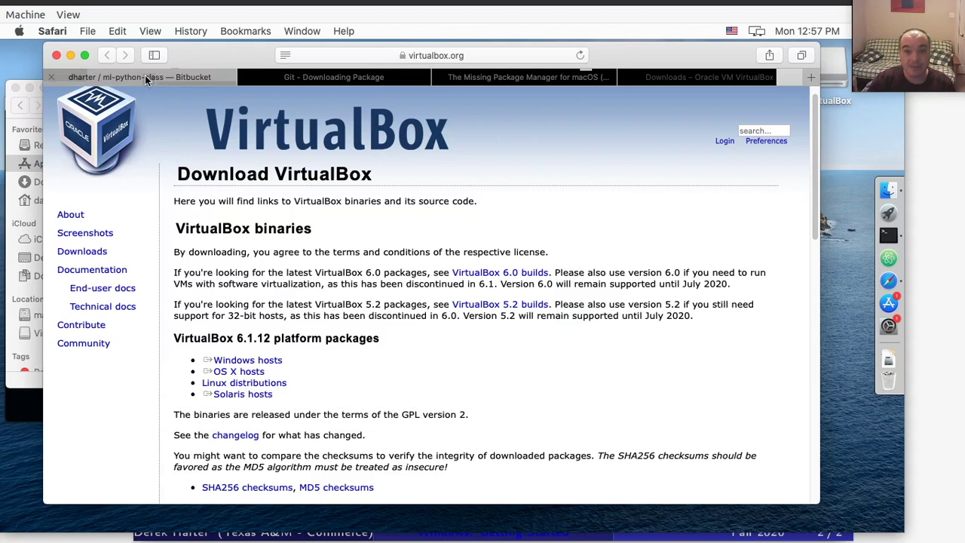
pyautogui.click(147, 78)
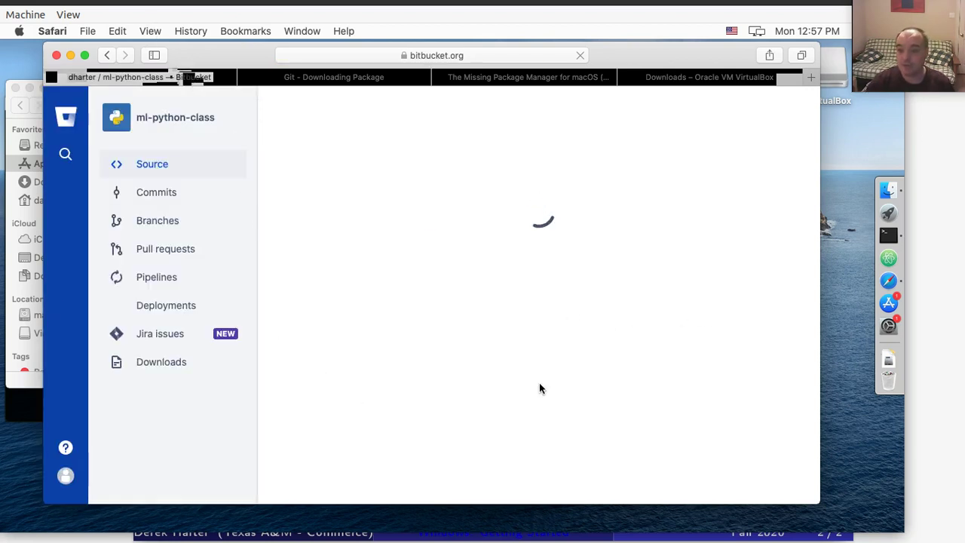
pyautogui.scroll(-15, 665, 279)
pyautogui.scroll(-8, 664, 279)
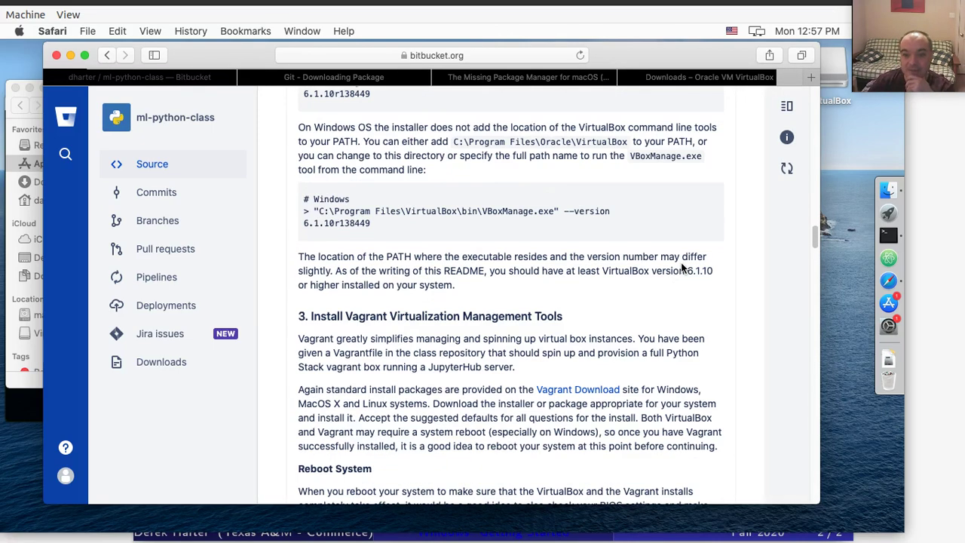
pyautogui.scroll(2, 682, 267)
pyautogui.scroll(2, 681, 264)
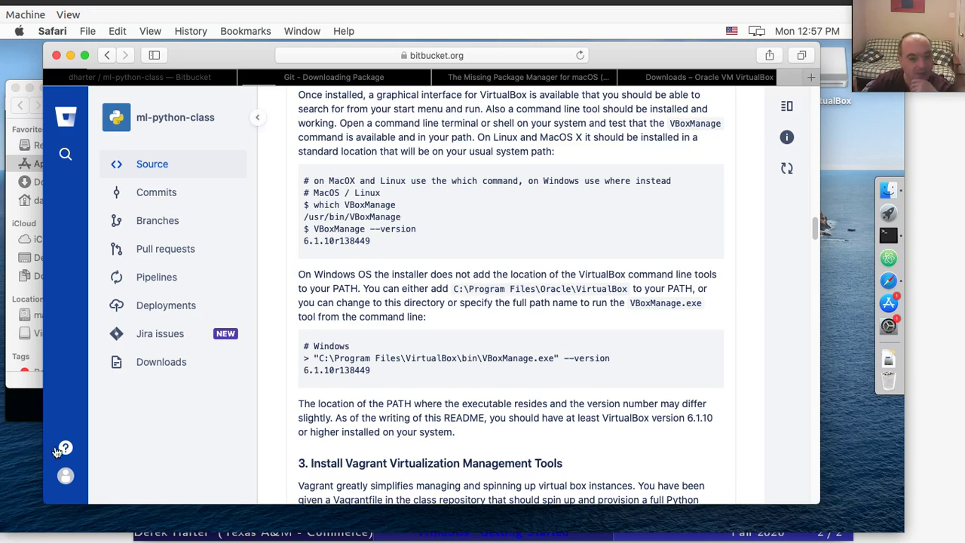
# Switch to the old Terminal session, end it with exit, and close its window.
pyautogui.click(30, 416)
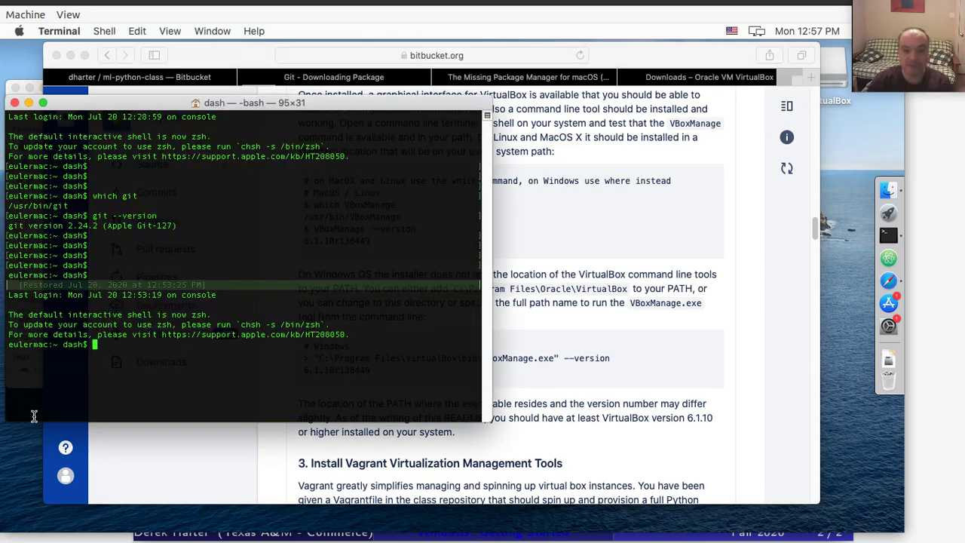
pyautogui.press('Return')
pyautogui.press('Return')
pyautogui.write('exit')
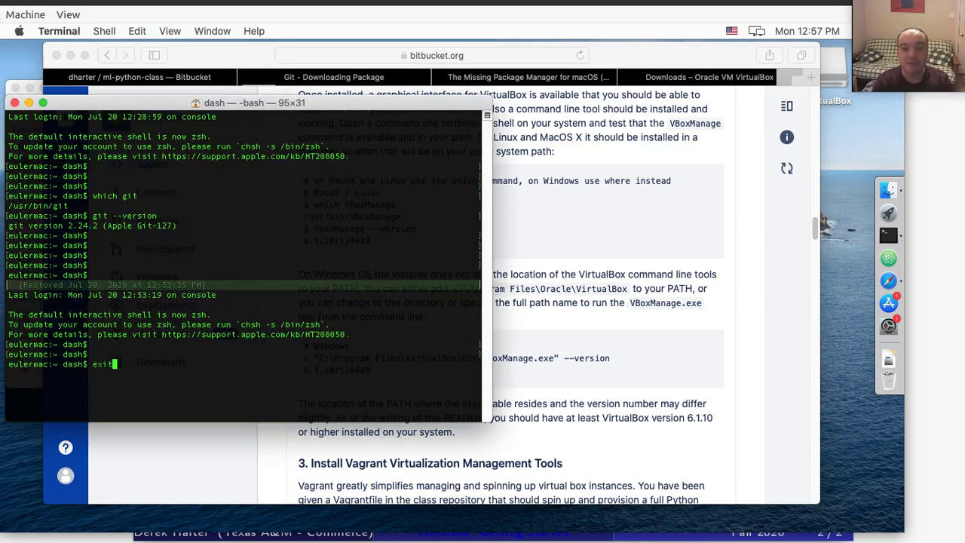
pyautogui.press('Return')
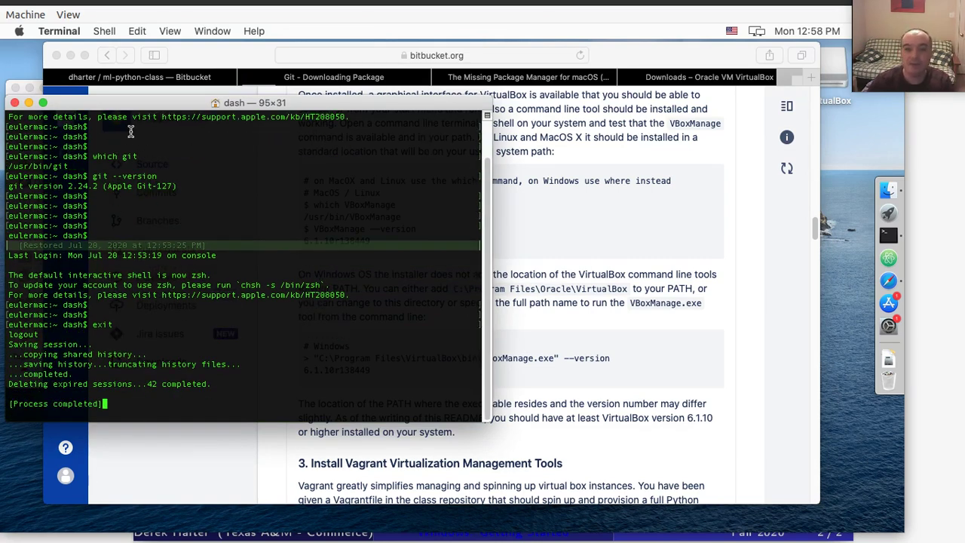
pyautogui.click(17, 102)
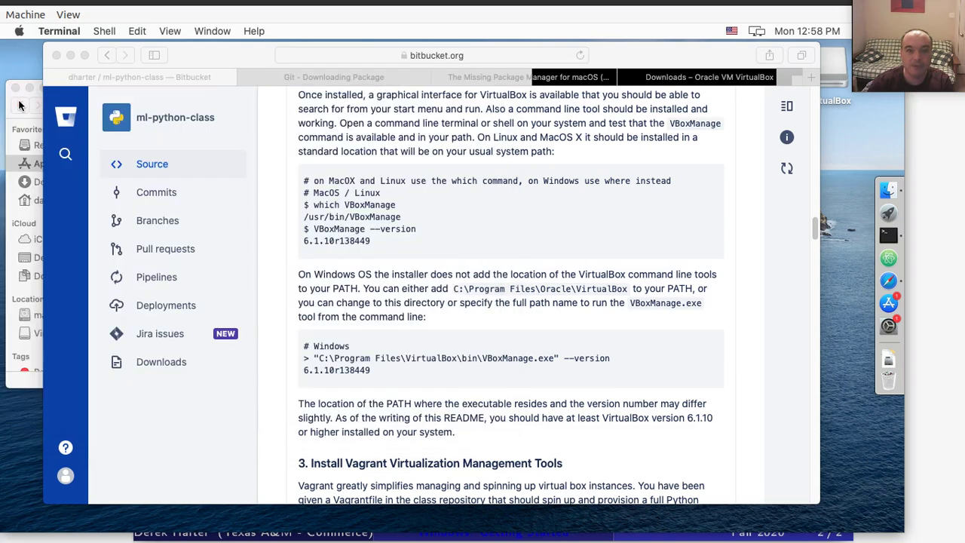
# Open a fresh Terminal window and check the command's location with "which VBoxManage".
pyautogui.click(888, 235)
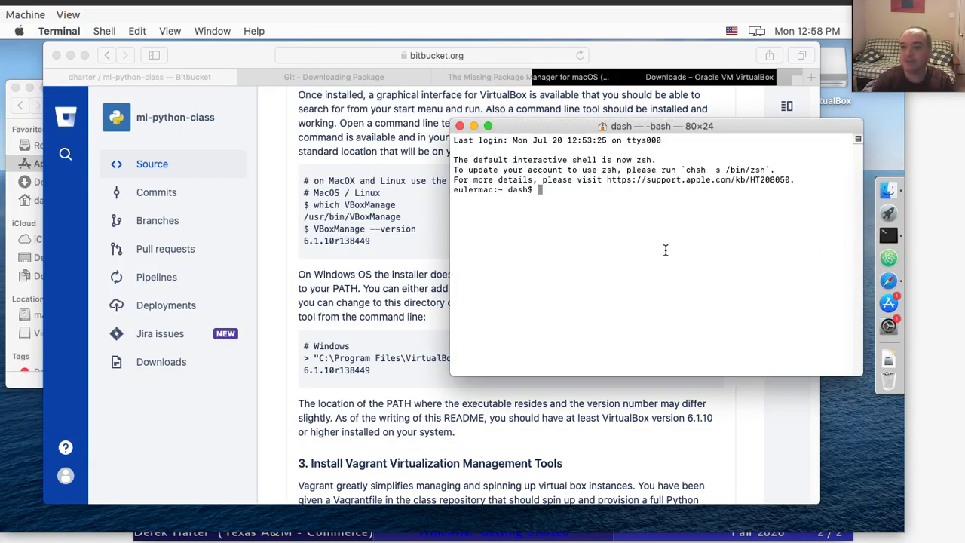
pyautogui.press('Return')
pyautogui.press('Return')
pyautogui.write('whic')
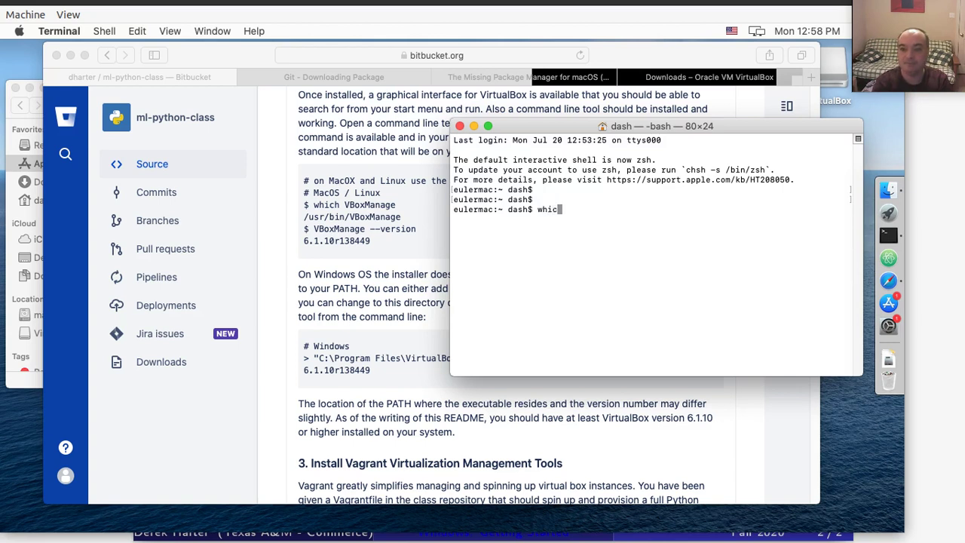
pyautogui.write('h VBoxManage')
pyautogui.press('Return')
pyautogui.press('Return')
pyautogui.press('Return')
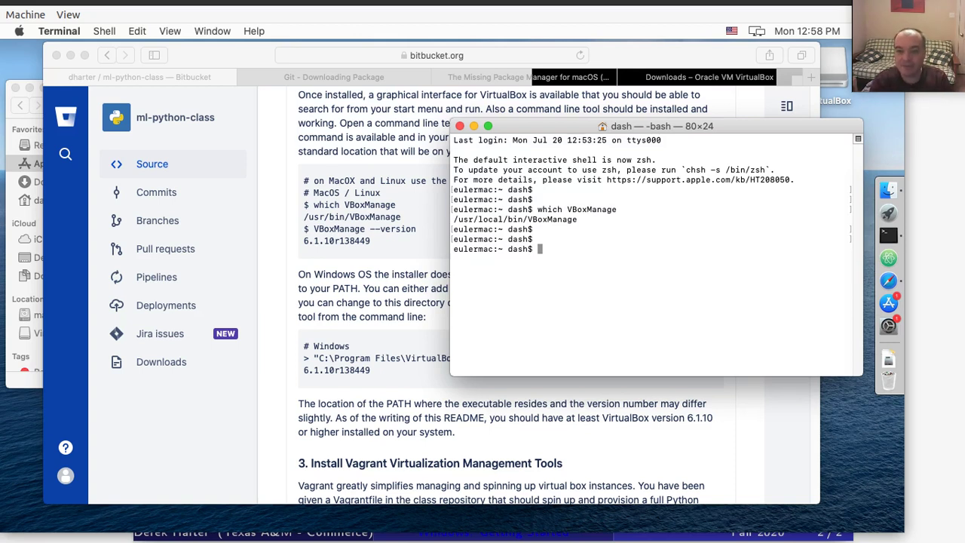
# Check the installed VirtualBox version by running "VBoxManage --version".
pyautogui.write('VBoxManage --versoin')
pyautogui.press('BackSpace')
pyautogui.press('BackSpace')
pyautogui.press('BackSpace')
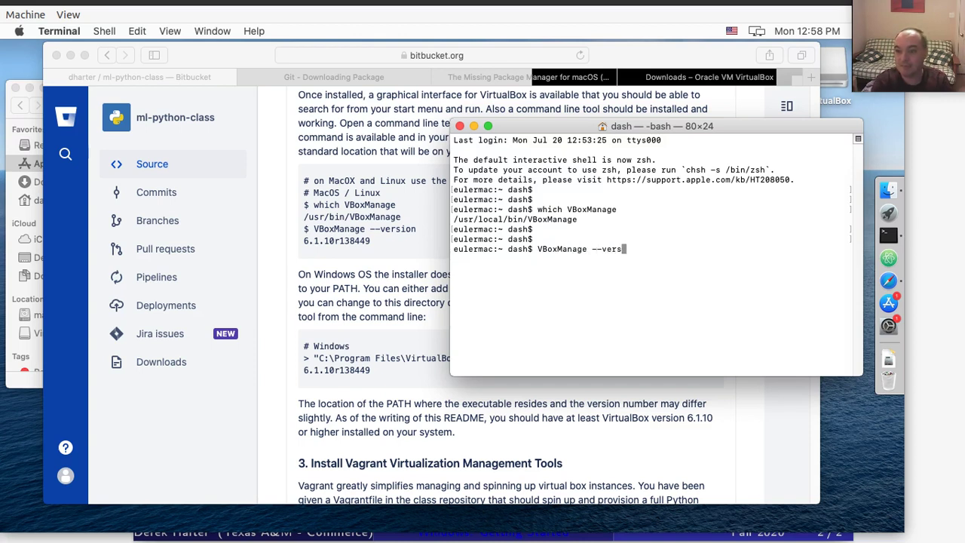
pyautogui.write('ion')
pyautogui.press('Return')
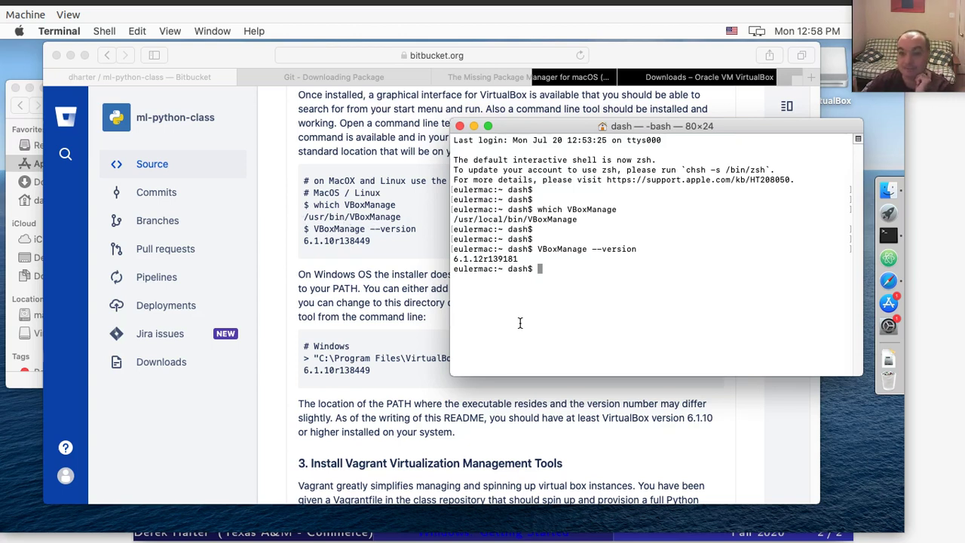
# Open the Vagrant Download link from README section 3 in a new Safari tab and show that page.
pyautogui.click(370, 344)
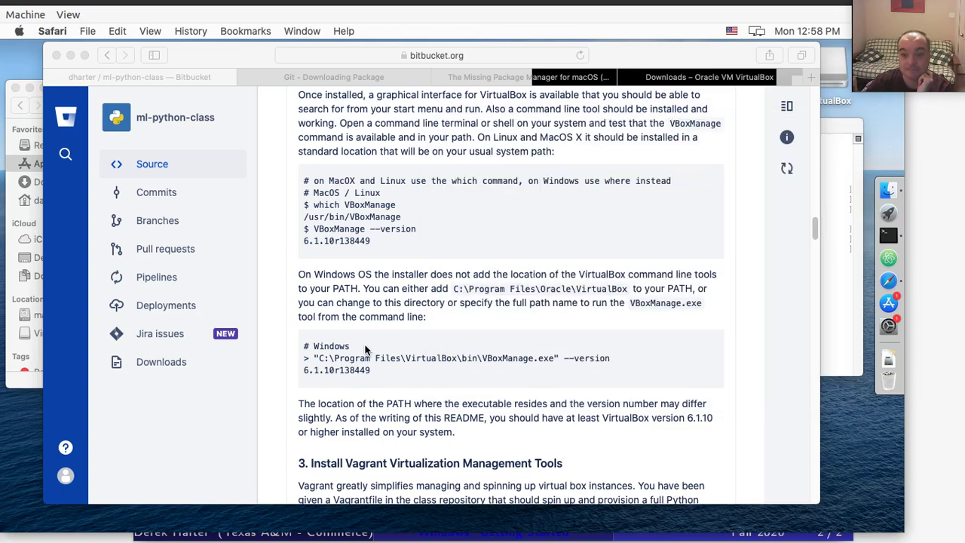
pyautogui.scroll(-3, 367, 347)
pyautogui.scroll(-3, 368, 349)
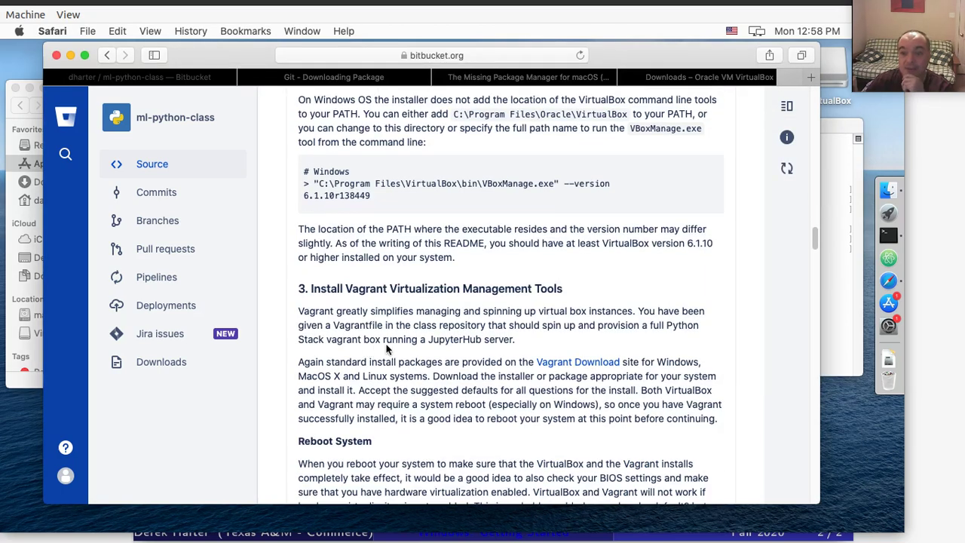
pyautogui.rightClick(585, 362)
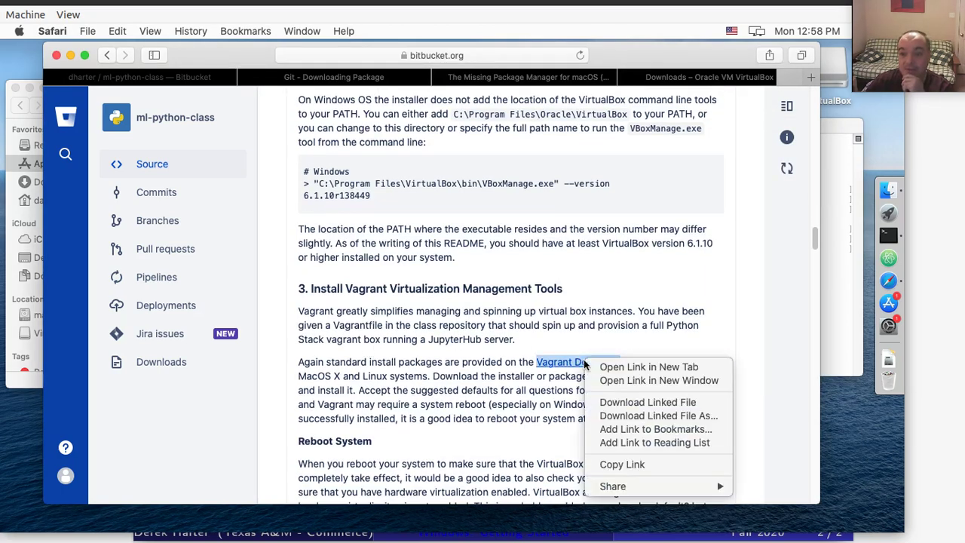
pyautogui.click(648, 367)
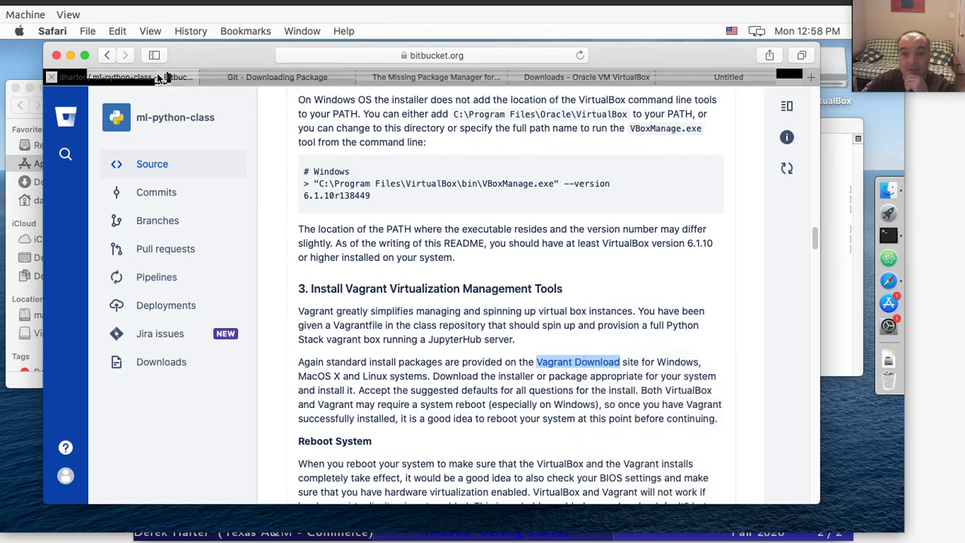
pyautogui.click(720, 77)
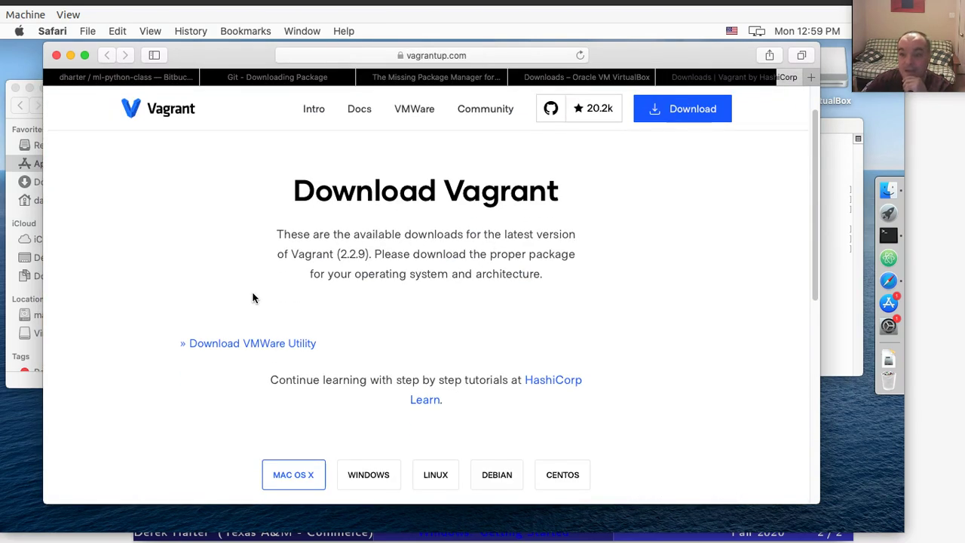
# Examine the 64-bit Mac OS X package option on the Vagrant download page.
pyautogui.scroll(-2, 254, 298)
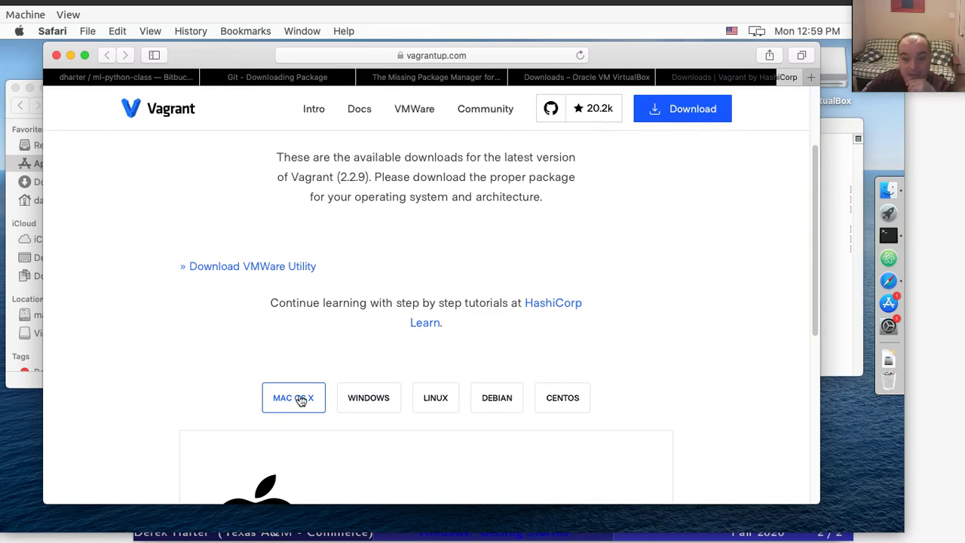
pyautogui.scroll(-5, 131, 321)
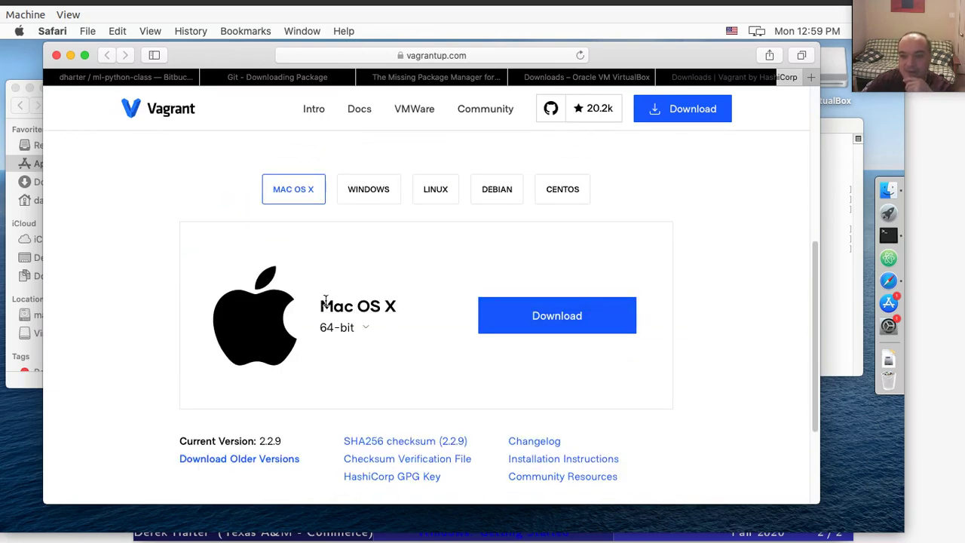
pyautogui.scroll(8, 444, 293)
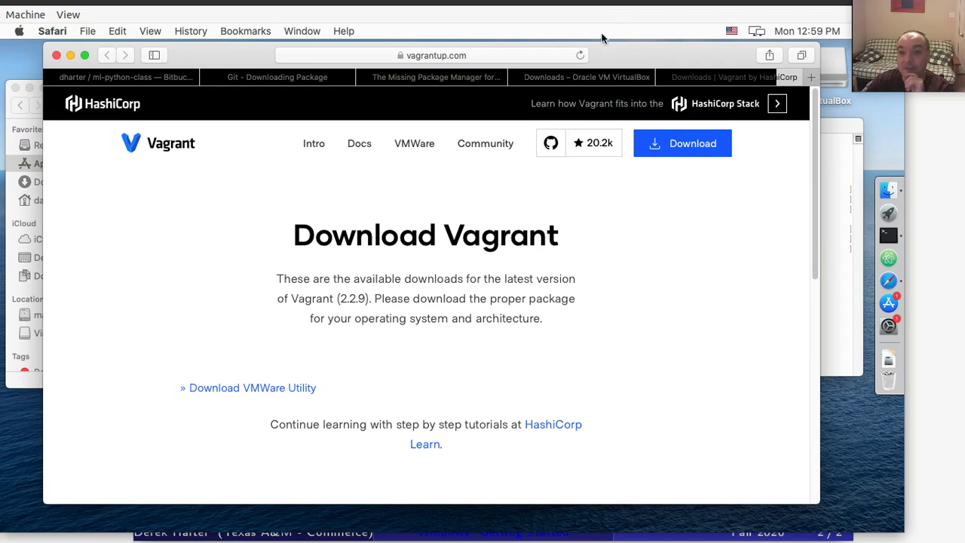
# Open vagrant_2.2.9_x86_64.dmg from the Downloads folder in Finder and move its window clear of the file list.
pyautogui.click(22, 384)
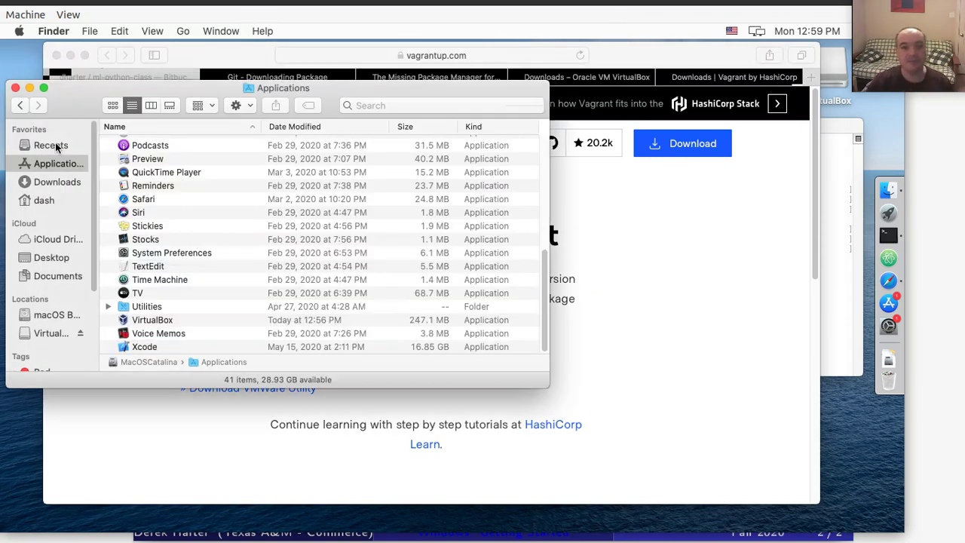
pyautogui.click(53, 186)
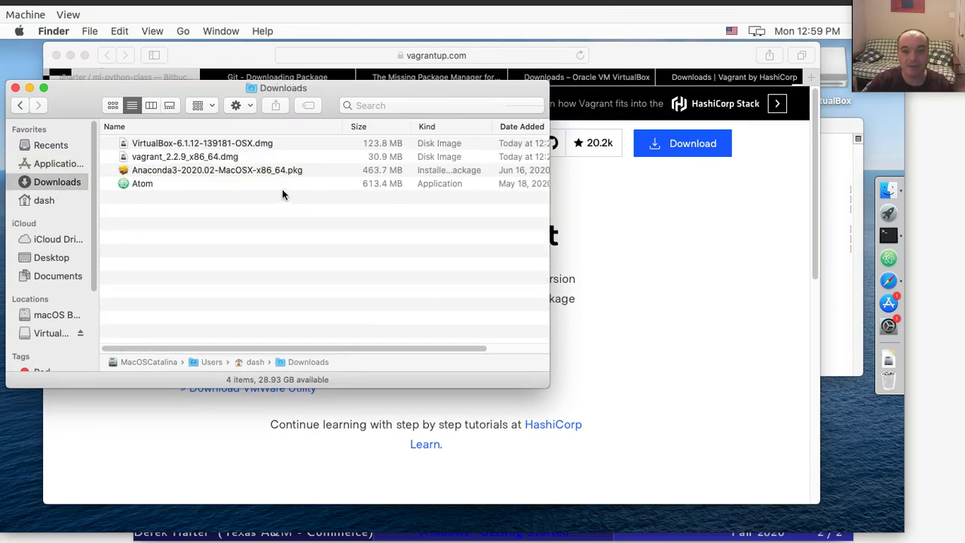
pyautogui.click(213, 156)
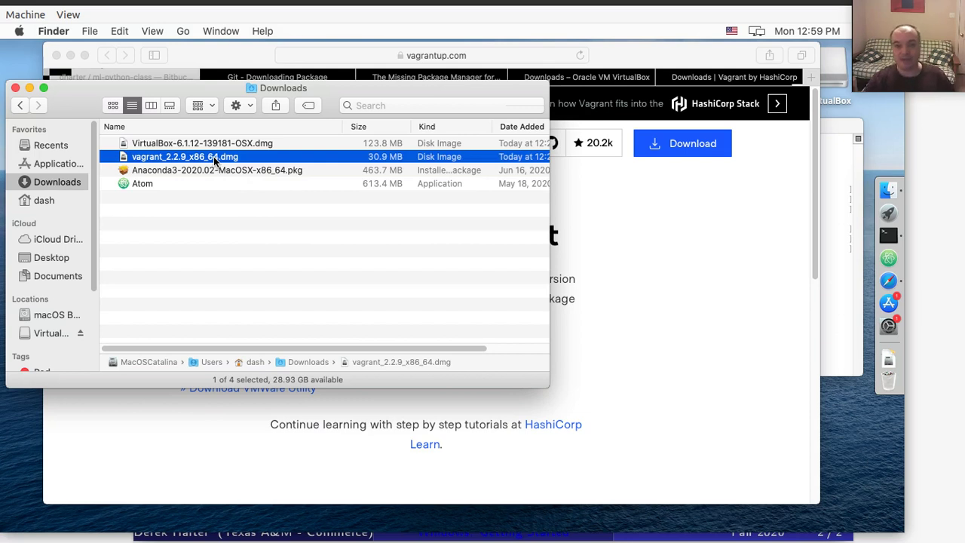
pyautogui.doubleClick(213, 156)
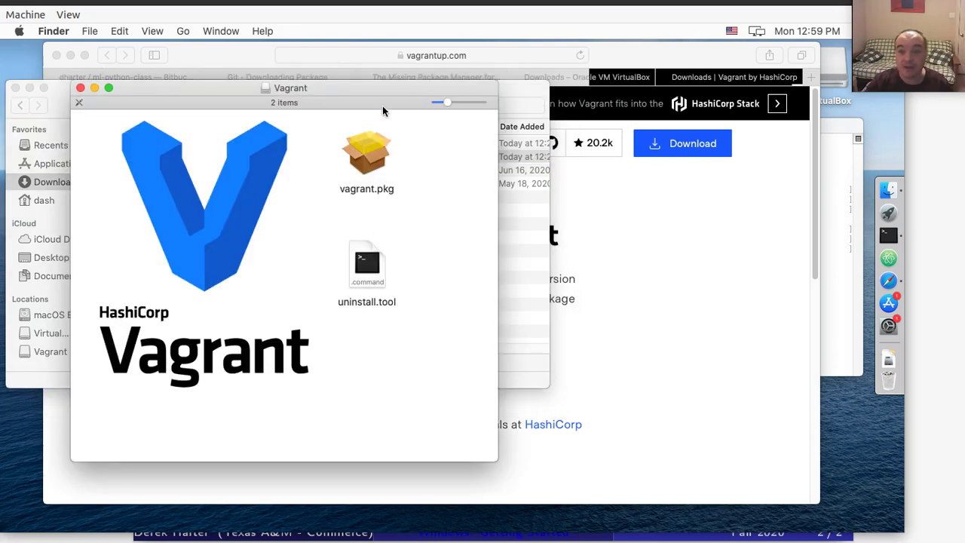
pyautogui.moveTo(386, 87); pyautogui.dragTo(694, 148)
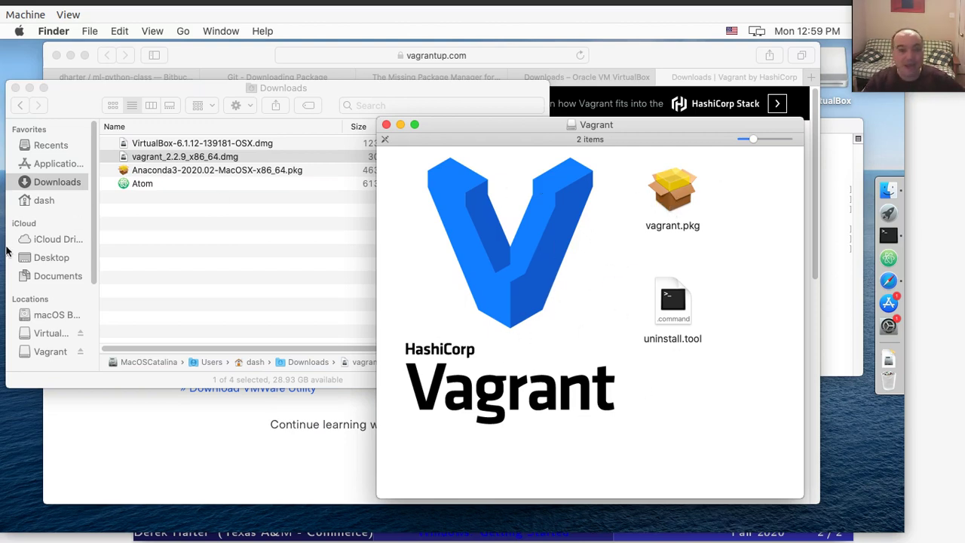
# Copy vagrant.pkg from the Vagrant disk image into the Applications folder.
pyautogui.click(47, 170)
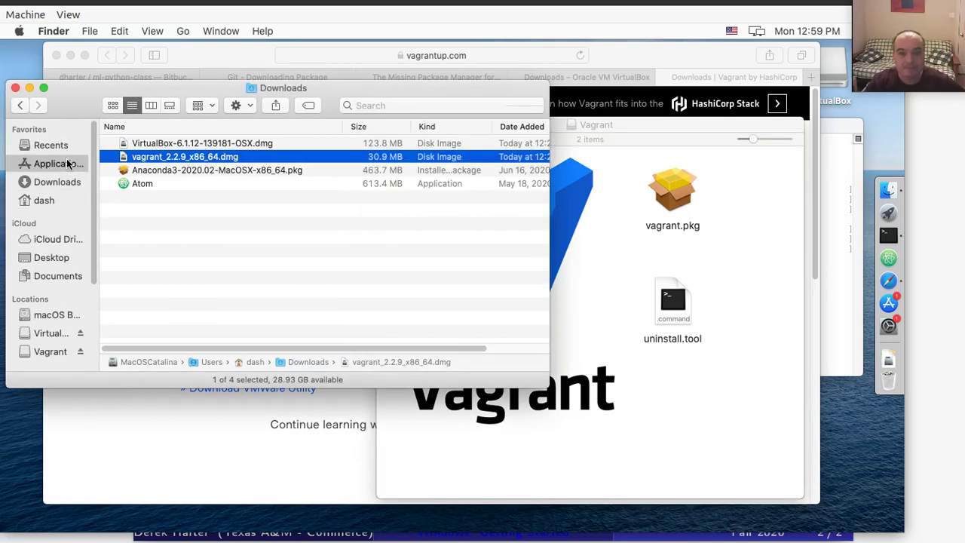
pyautogui.click(68, 165)
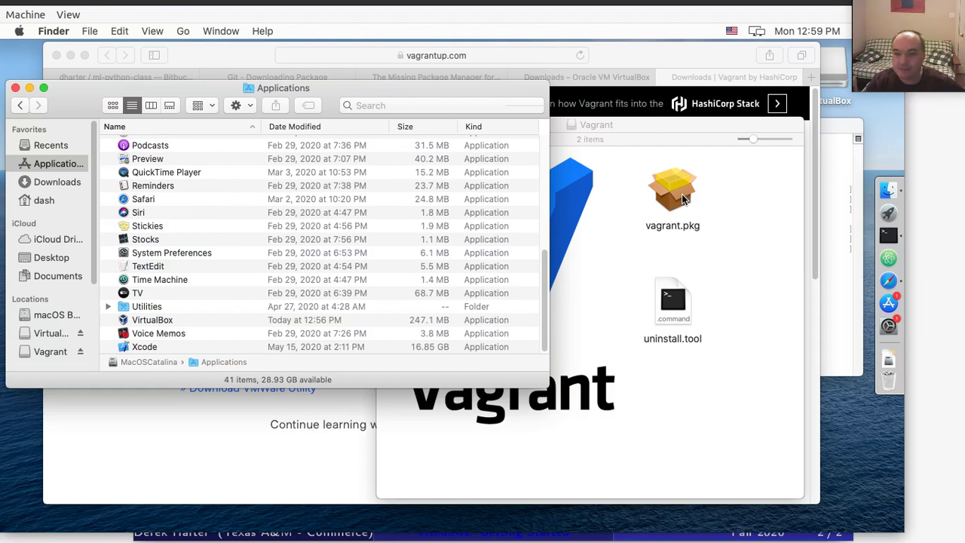
pyautogui.moveTo(682, 199); pyautogui.dragTo(249, 197)
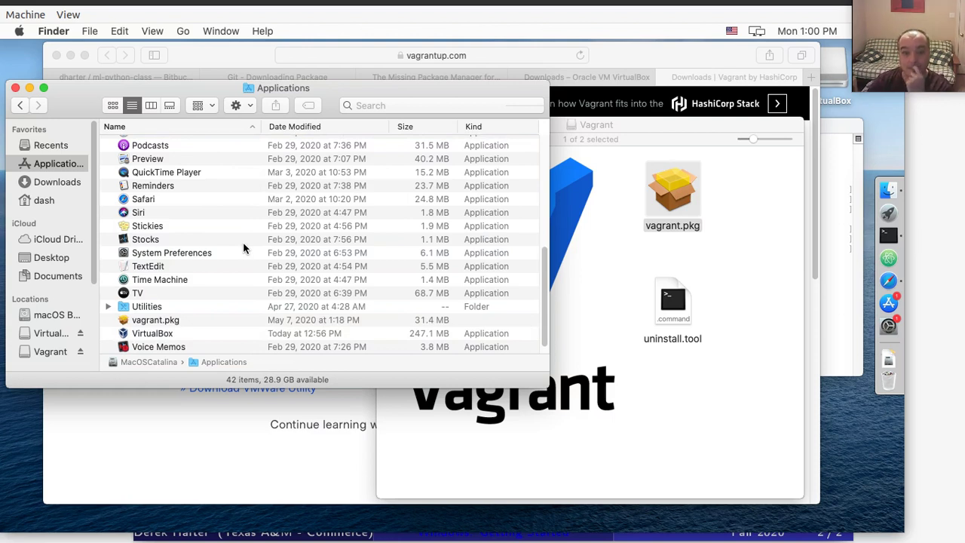
pyautogui.click(749, 255)
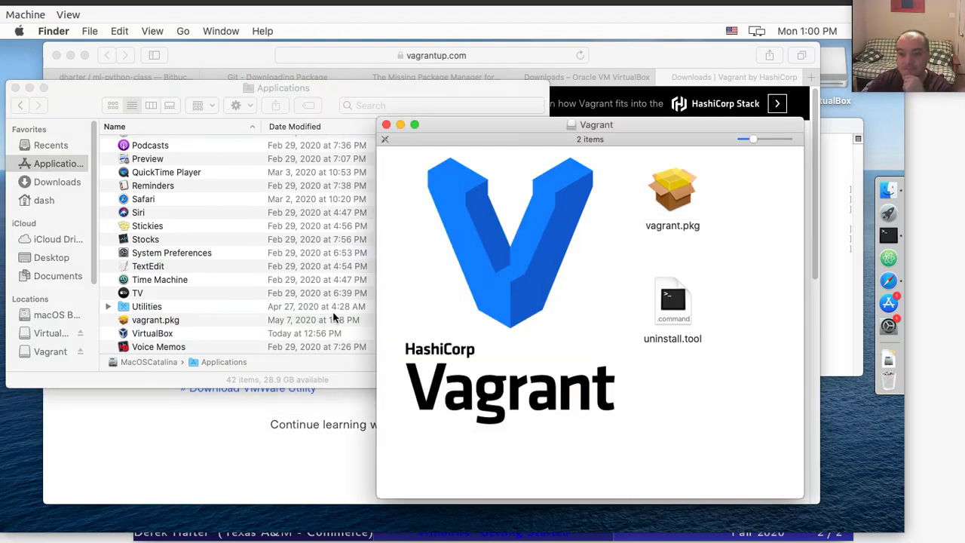
pyautogui.click(149, 293)
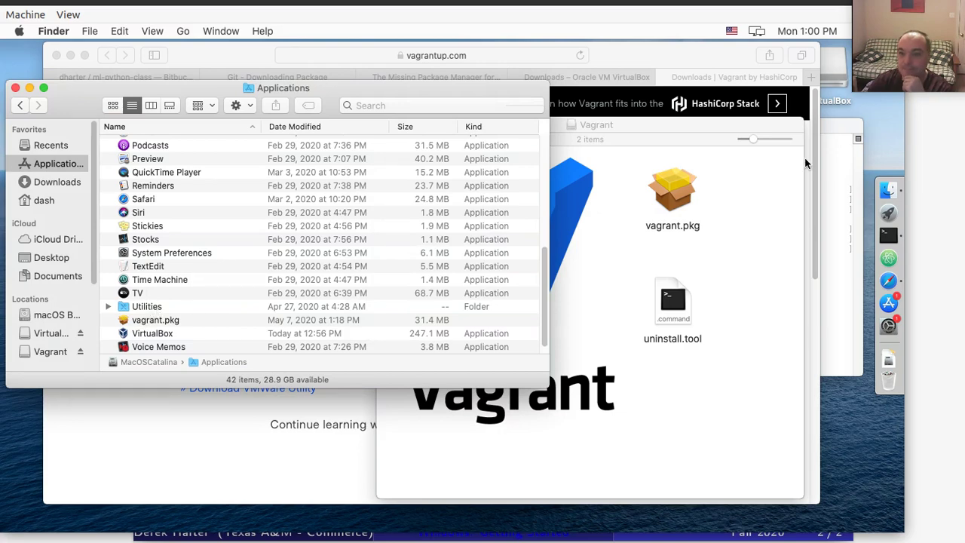
# Launch vagrant.pkg from the Vagrant disk image and move the vagrant.pkg copy in the Applications folder to the Trash.
pyautogui.doubleClick(665, 201)
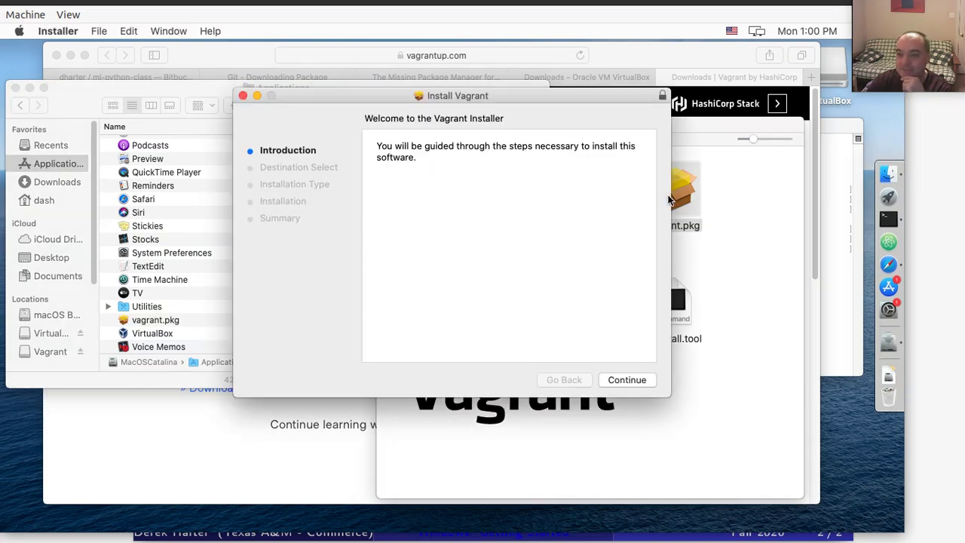
pyautogui.click(128, 321)
pyautogui.rightClick(132, 322)
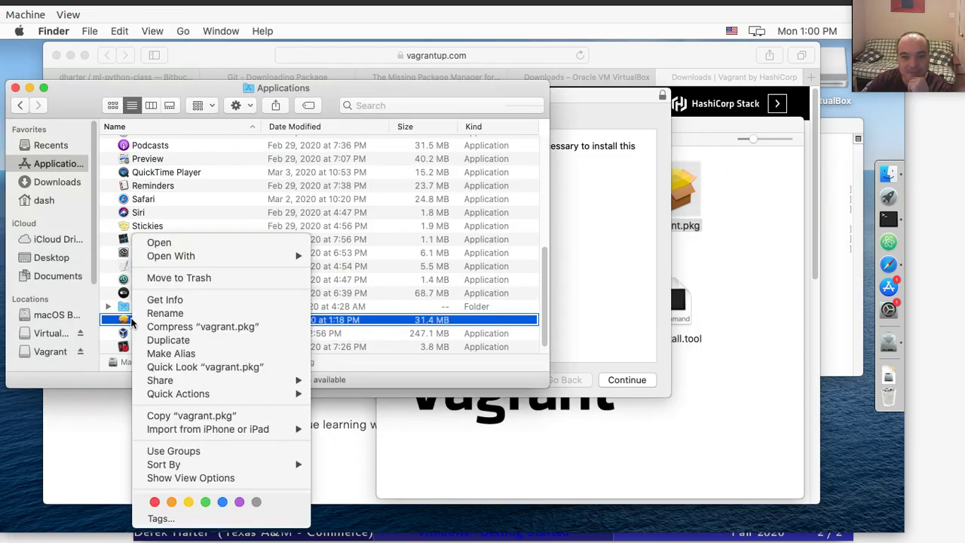
pyautogui.click(178, 277)
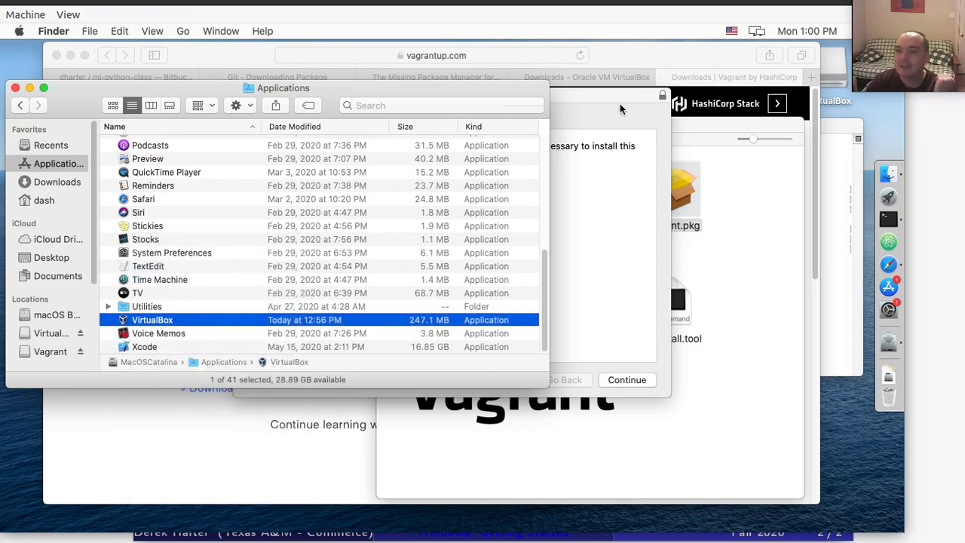
# Run the standard Vagrant installation on the MacOSCatalina disk, authorizing it with the account password.
pyautogui.click(618, 102)
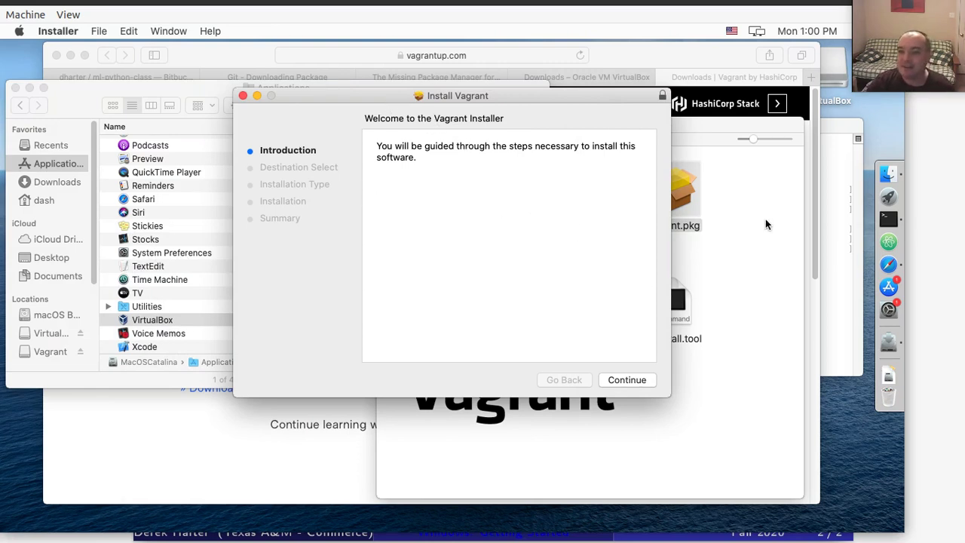
pyautogui.click(632, 379)
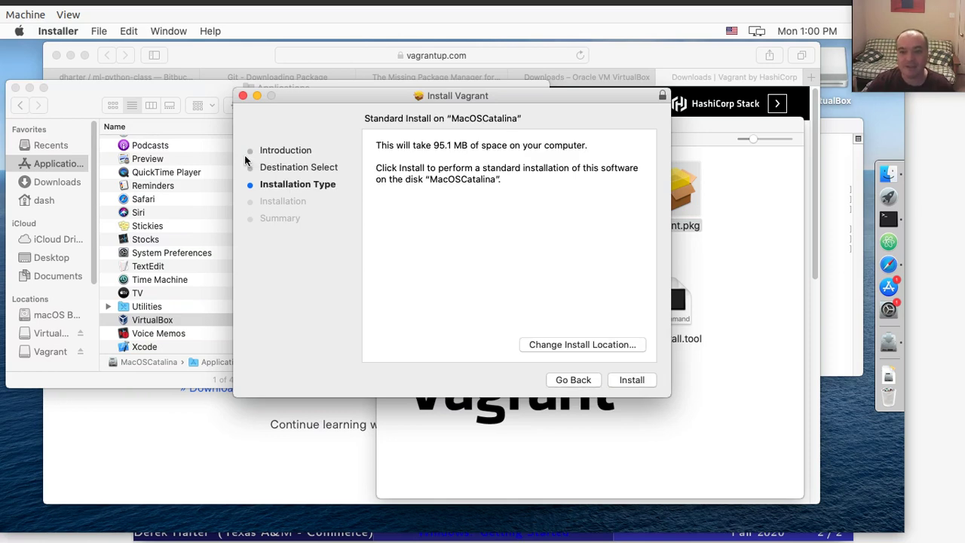
pyautogui.click(619, 382)
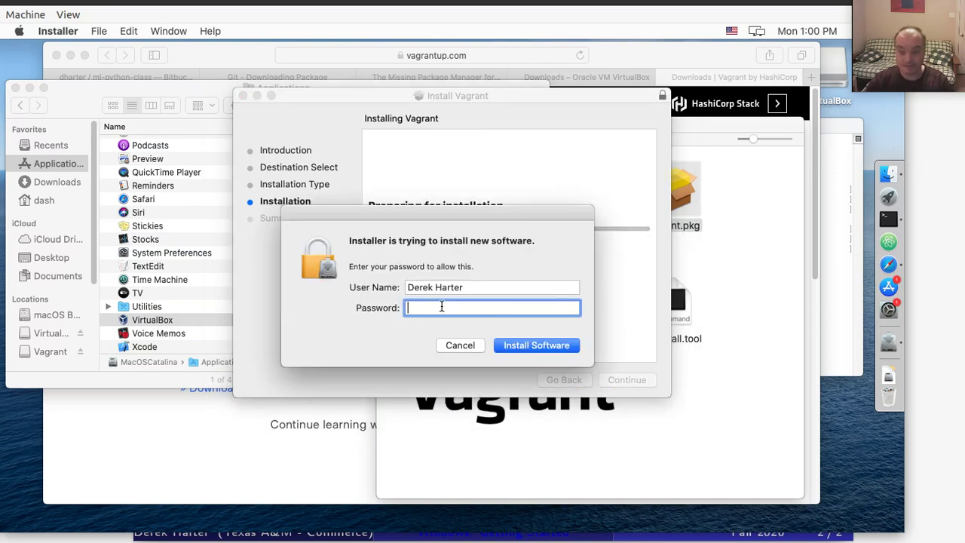
pyautogui.write('********')
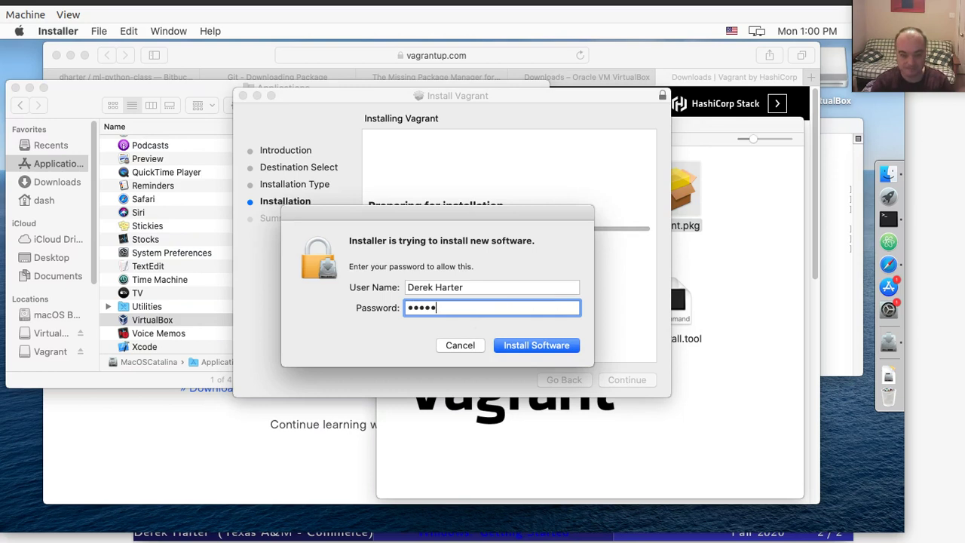
pyautogui.write('****')
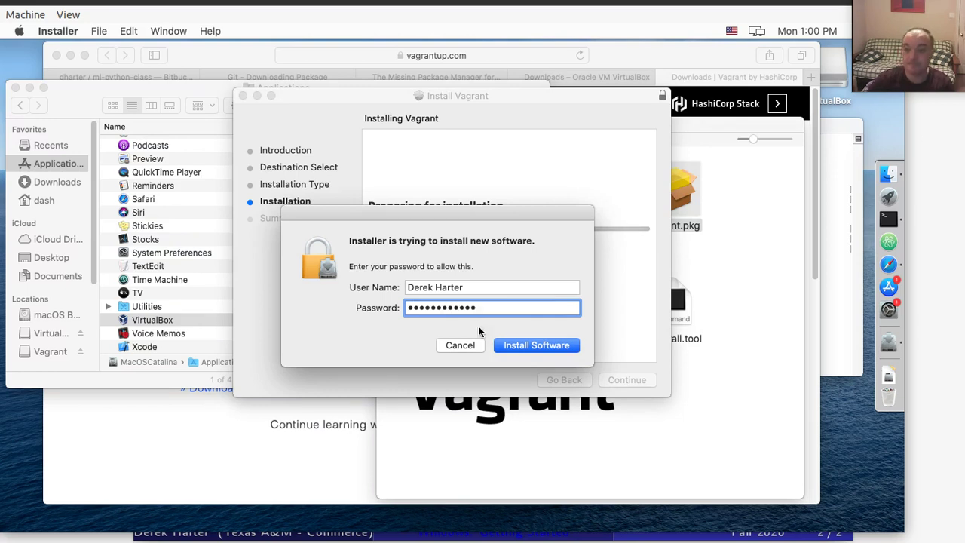
pyautogui.click(551, 344)
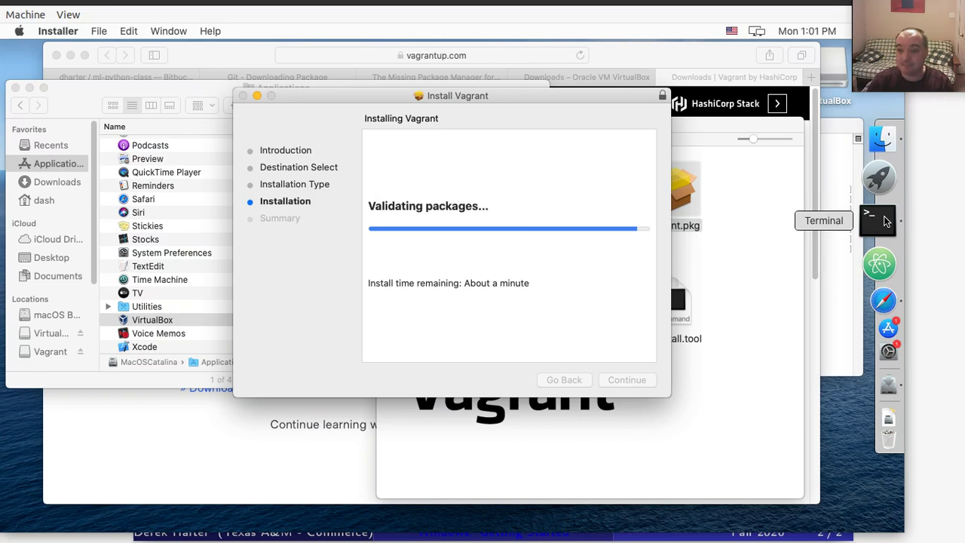
# End the old Terminal session with exit and close its window.
pyautogui.click(886, 221)
pyautogui.write('e')
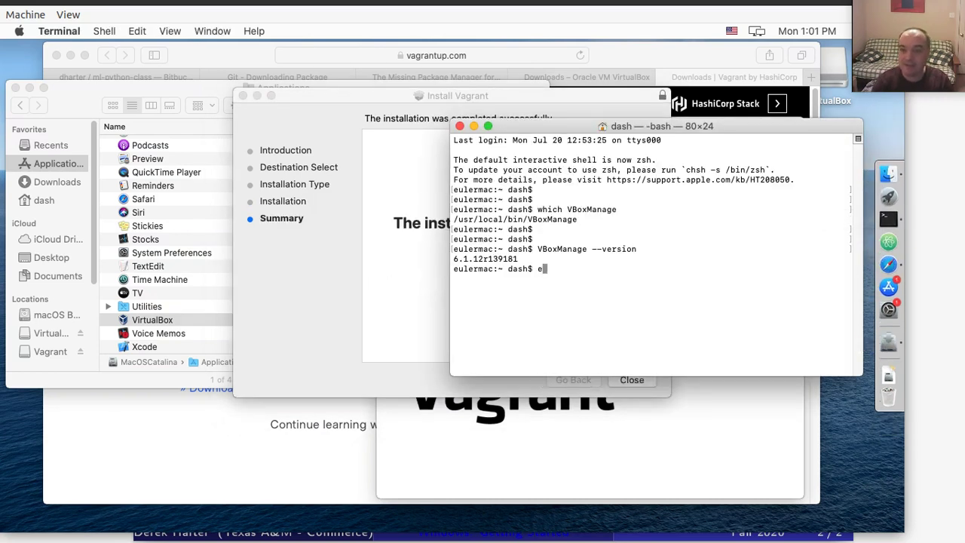
pyautogui.write('xit')
pyautogui.press('Return')
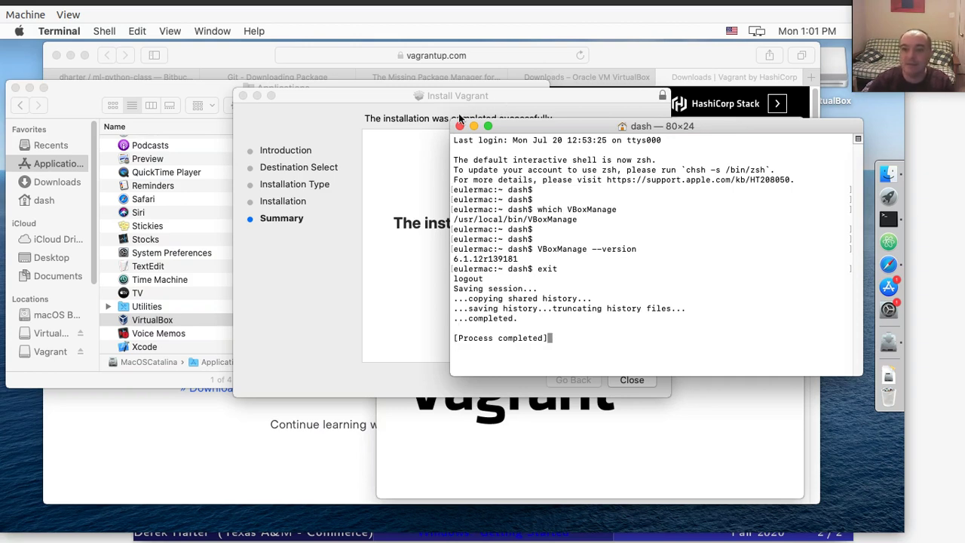
pyautogui.click(461, 126)
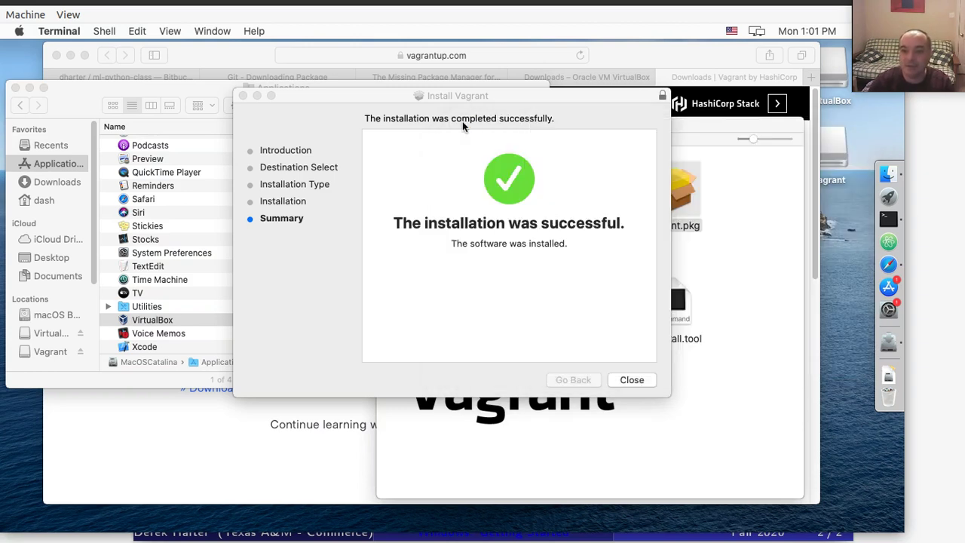
# Close the finished Vagrant installer and keep its package and disk image in their current location.
pyautogui.click(642, 381)
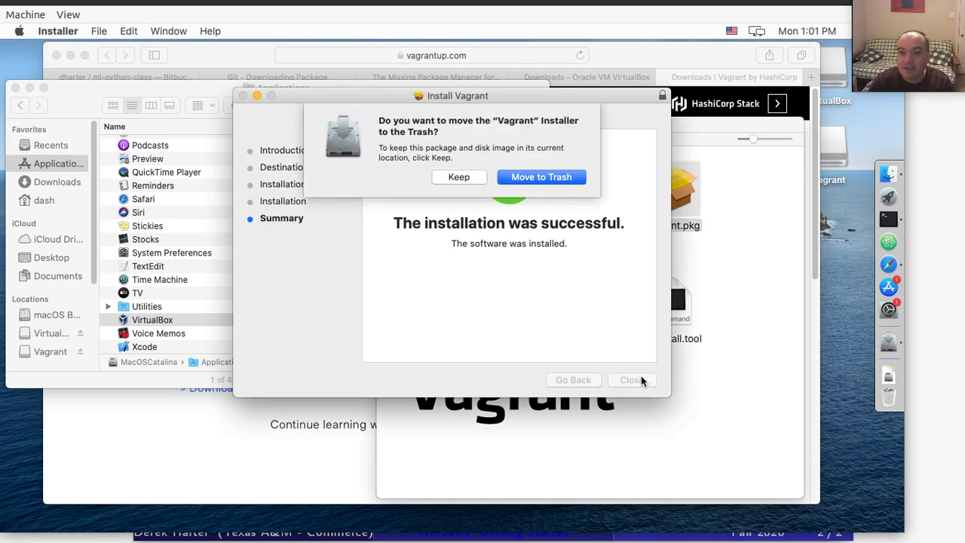
pyautogui.click(480, 177)
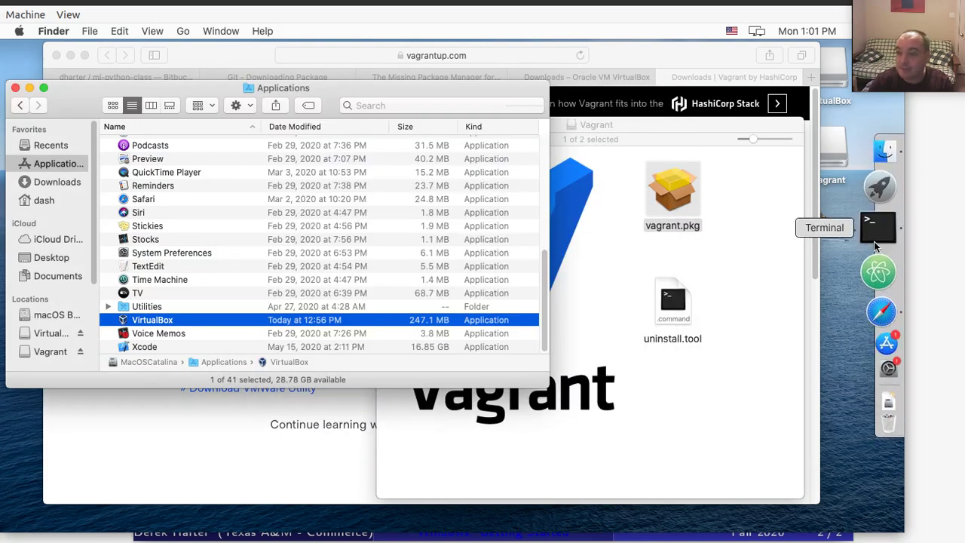
# Open a new Terminal window and check the location of the Vagrant command with which vagrant.
pyautogui.click(877, 240)
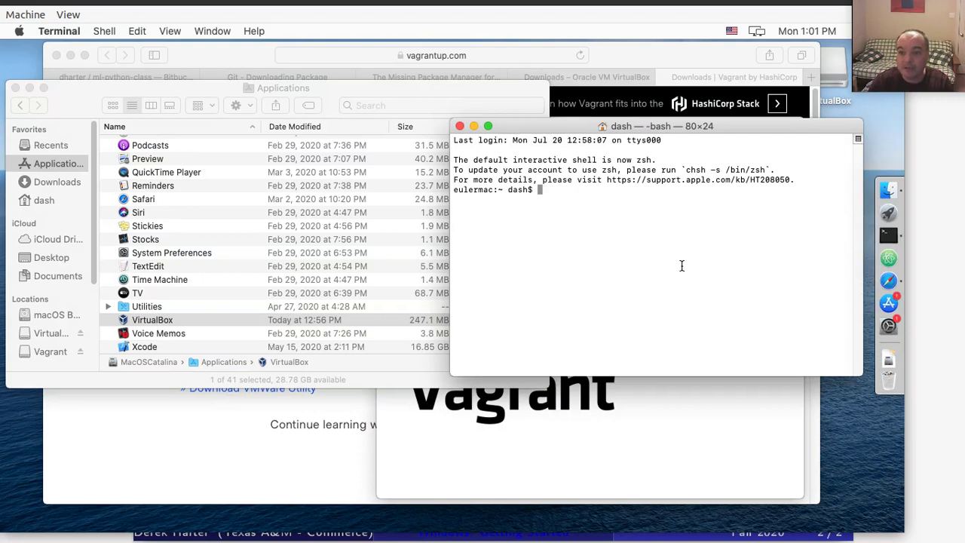
pyautogui.press('Return')
pyautogui.press('Return')
pyautogui.write('which vagrant')
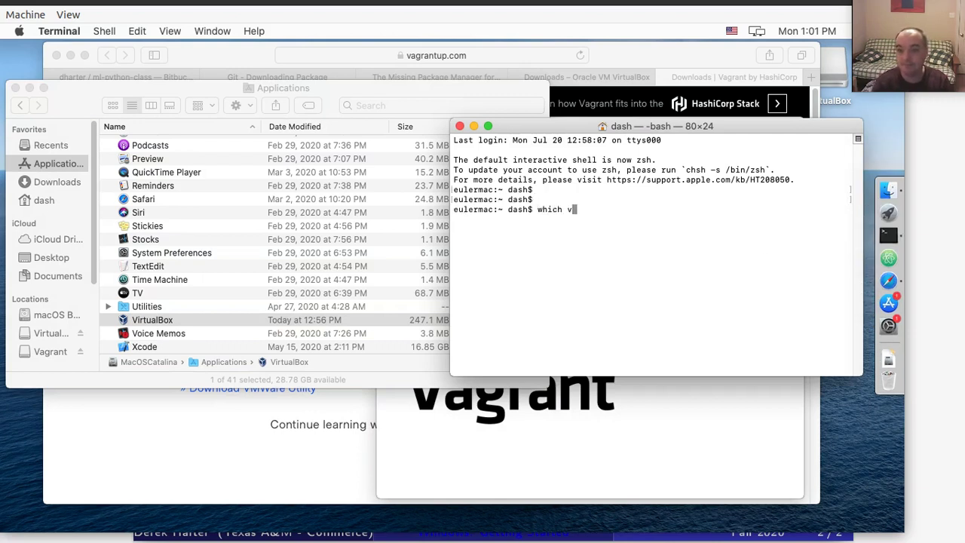
pyautogui.press('Return')
pyautogui.press('Return')
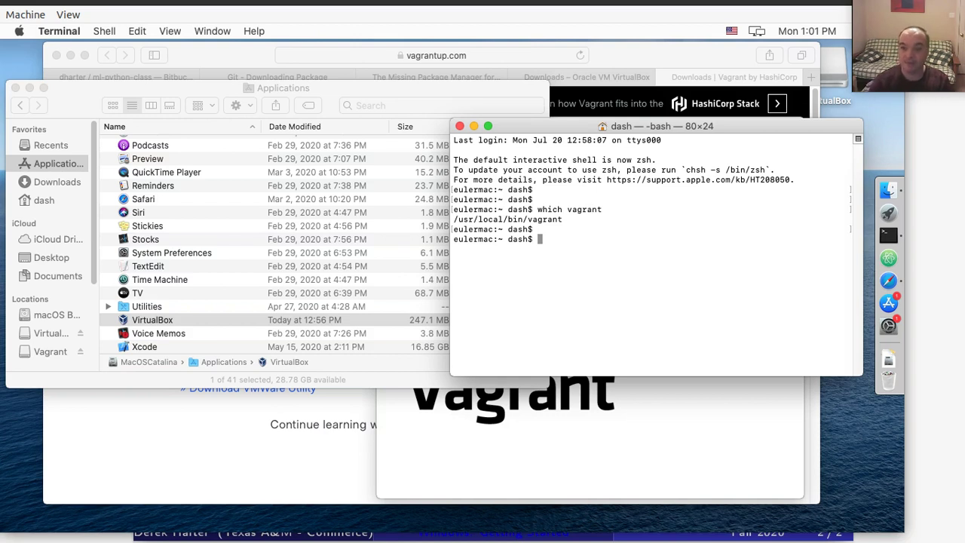
# Check the installed Vagrant version by running vagrant --version.
pyautogui.write('vagrant')
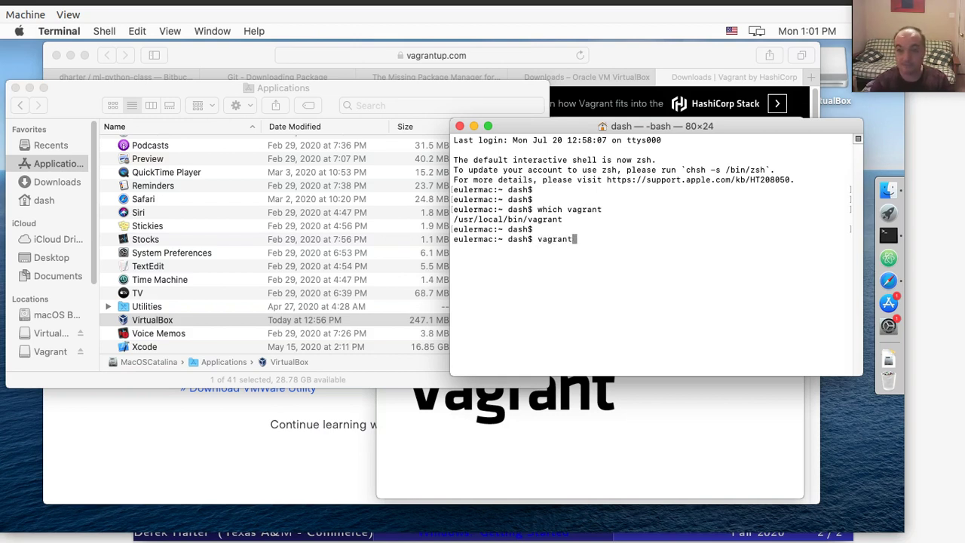
pyautogui.write(' --version')
pyautogui.press('Return')
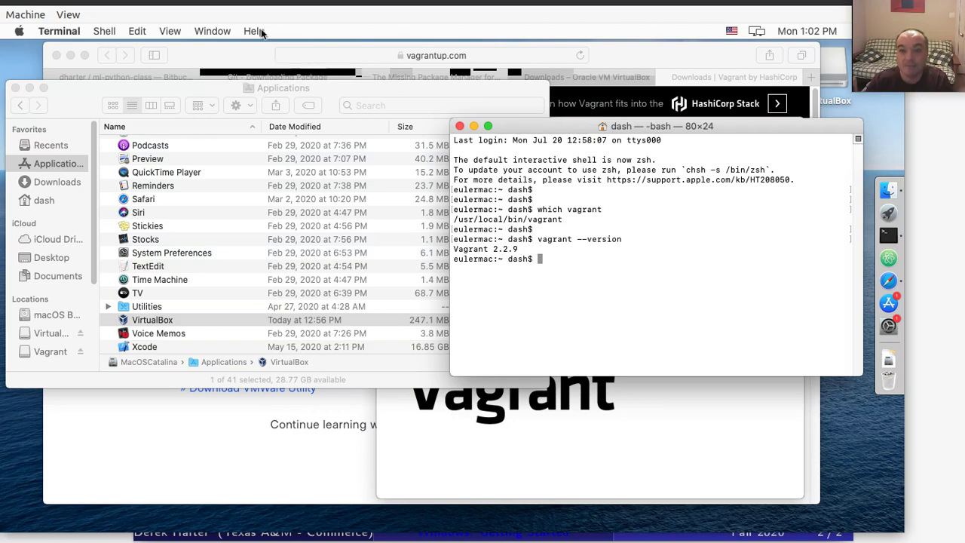
# Switch to the ml-python-class README tab in Safari and read the Reboot System instructions below section 3.
pyautogui.click(257, 51)
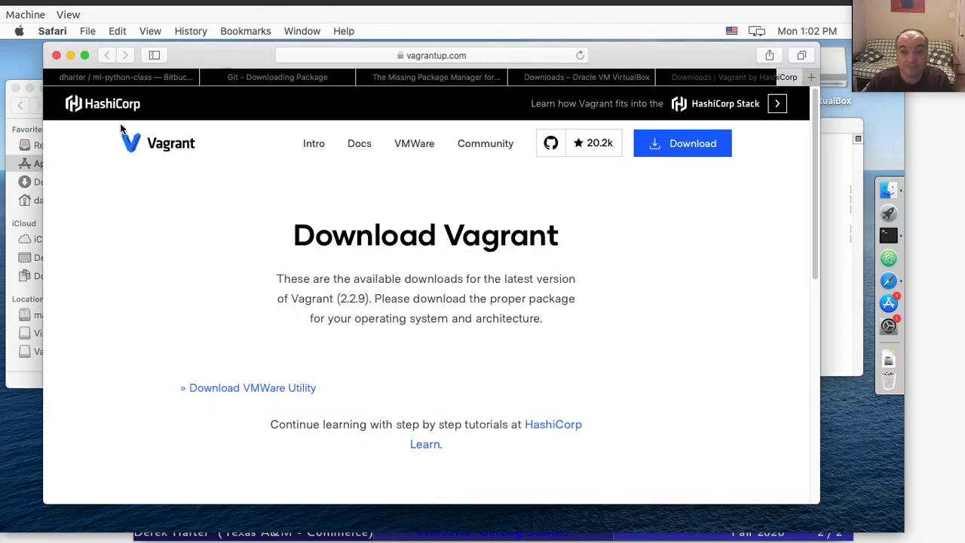
pyautogui.click(125, 77)
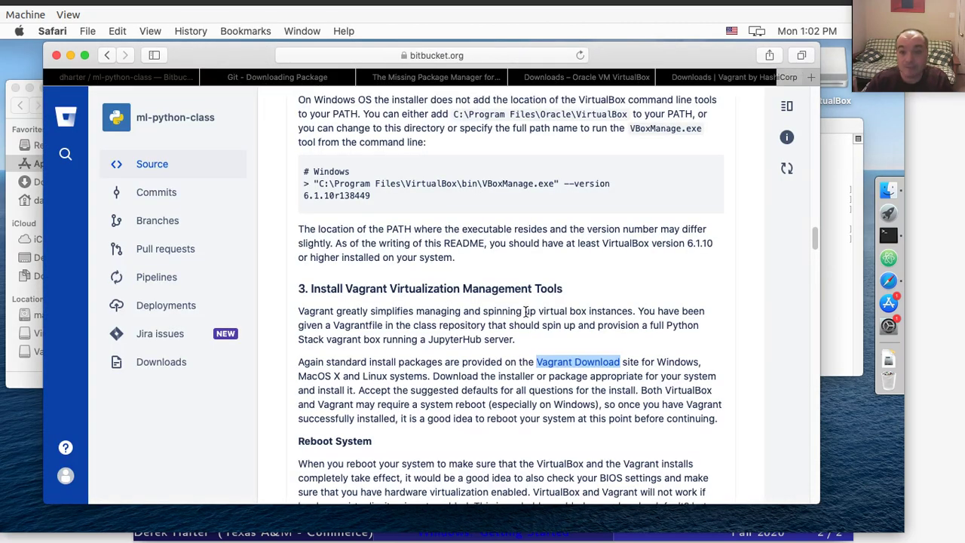
pyautogui.scroll(-2, 441, 305)
pyautogui.scroll(-3, 435, 306)
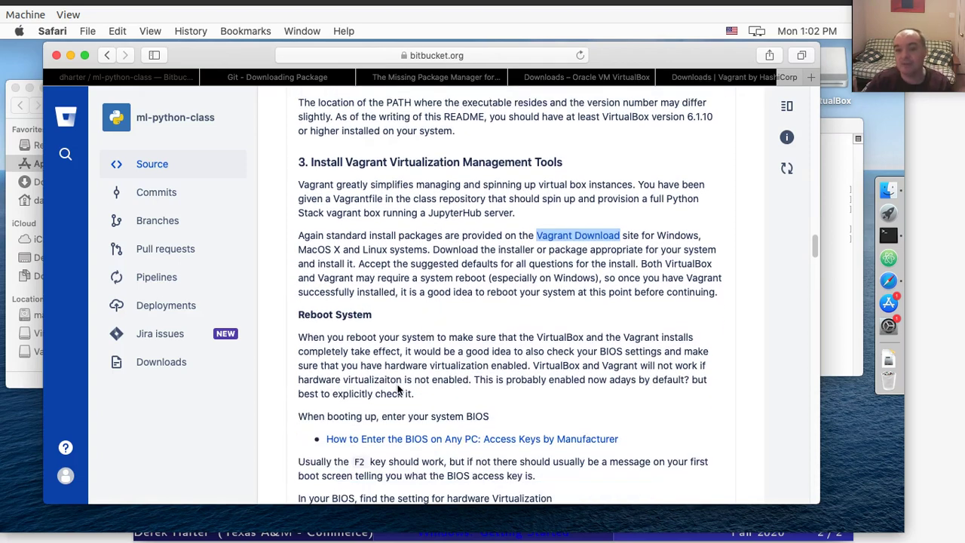
pyautogui.scroll(-4, 401, 382)
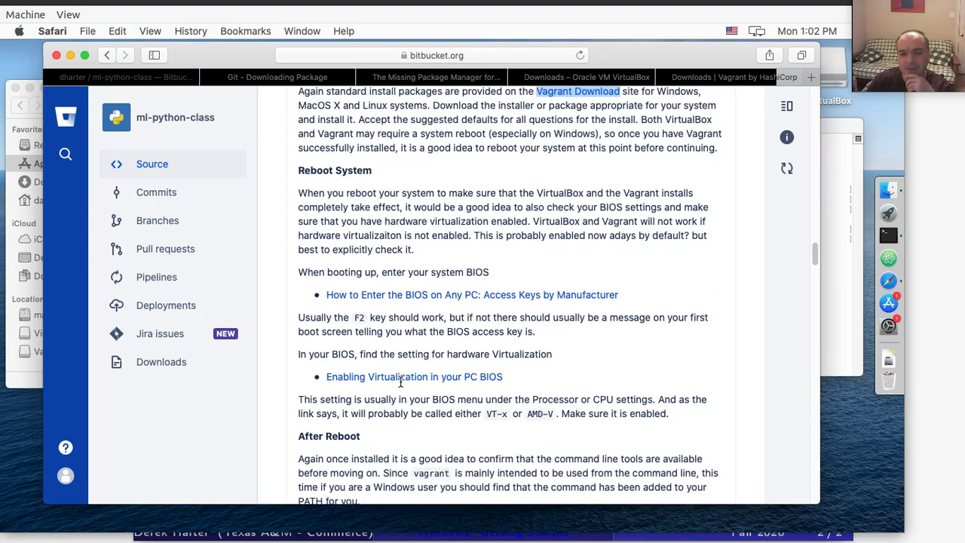